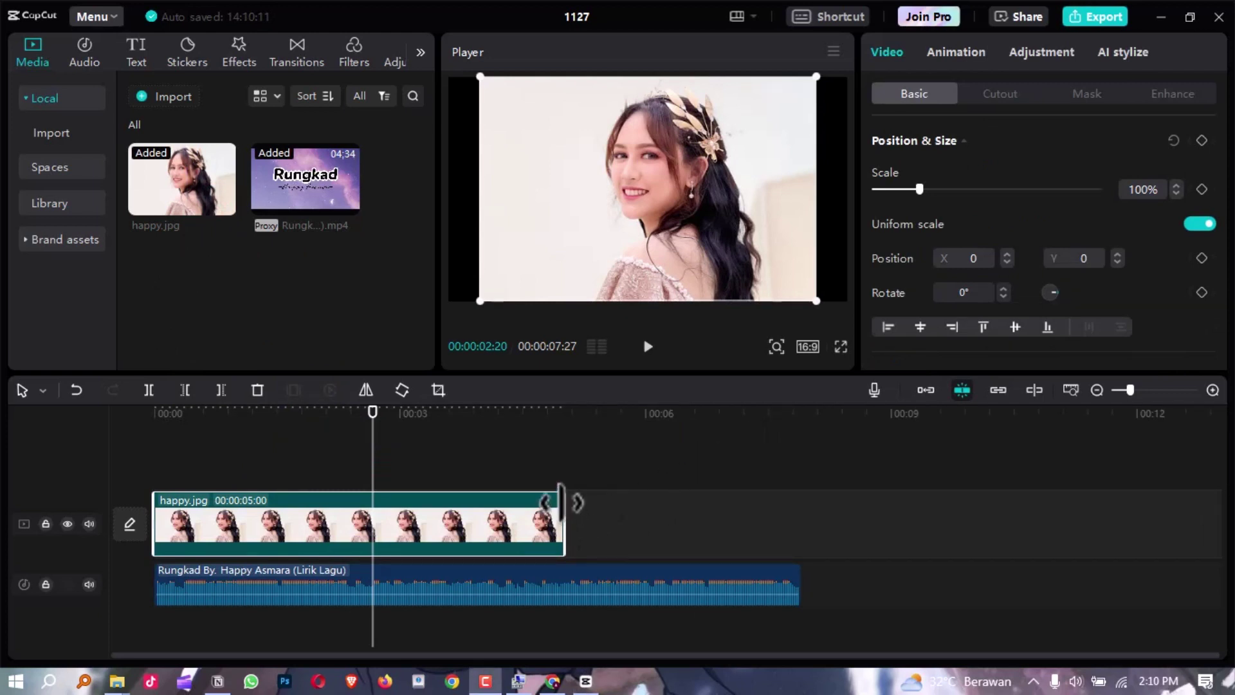
Step: Extend the happy.jpg clip to 00:00:07:27 so it ends with the audio track, and return the playhead to the start
drag(573, 503, 799, 520)
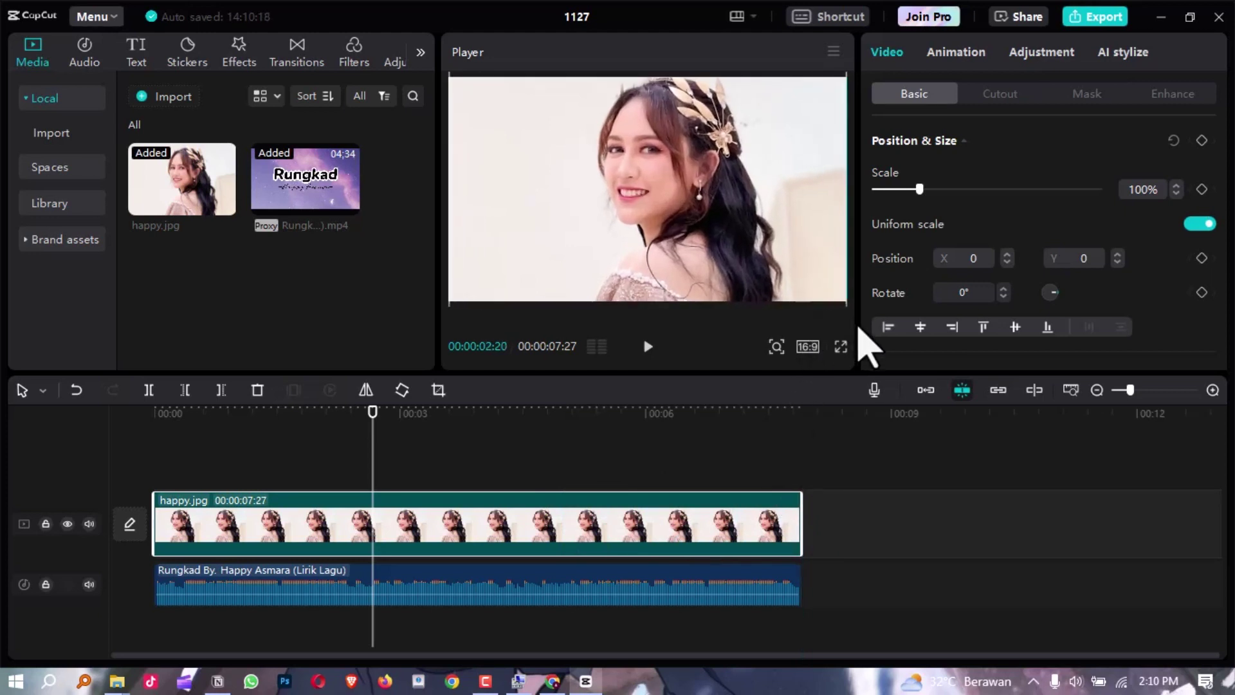
click(541, 459)
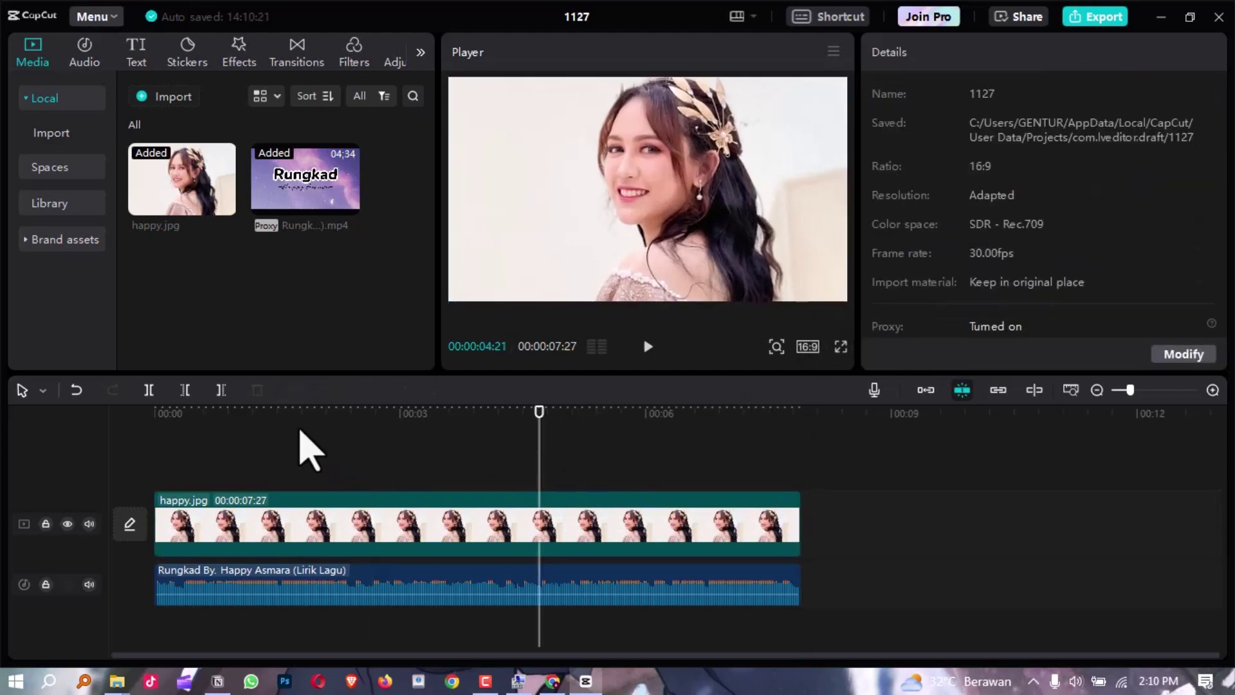
click(138, 460)
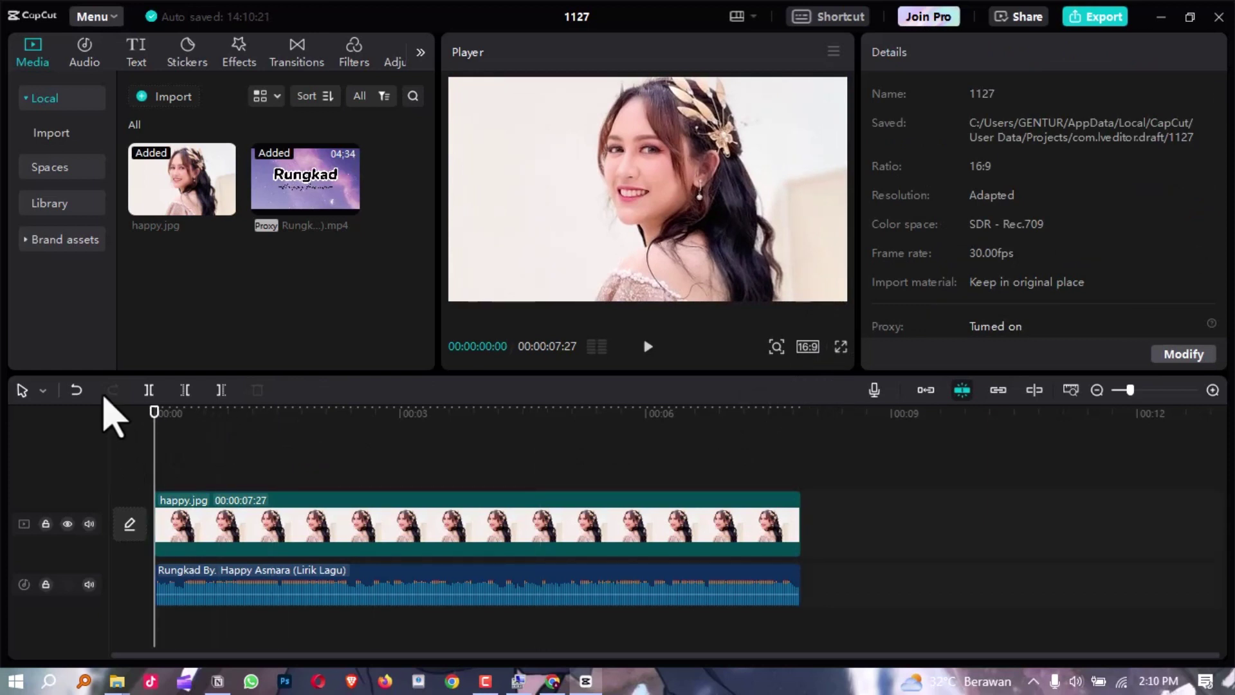
Step: Add a default text at the start of the timeline in the Montserrat font at size 10
click(136, 52)
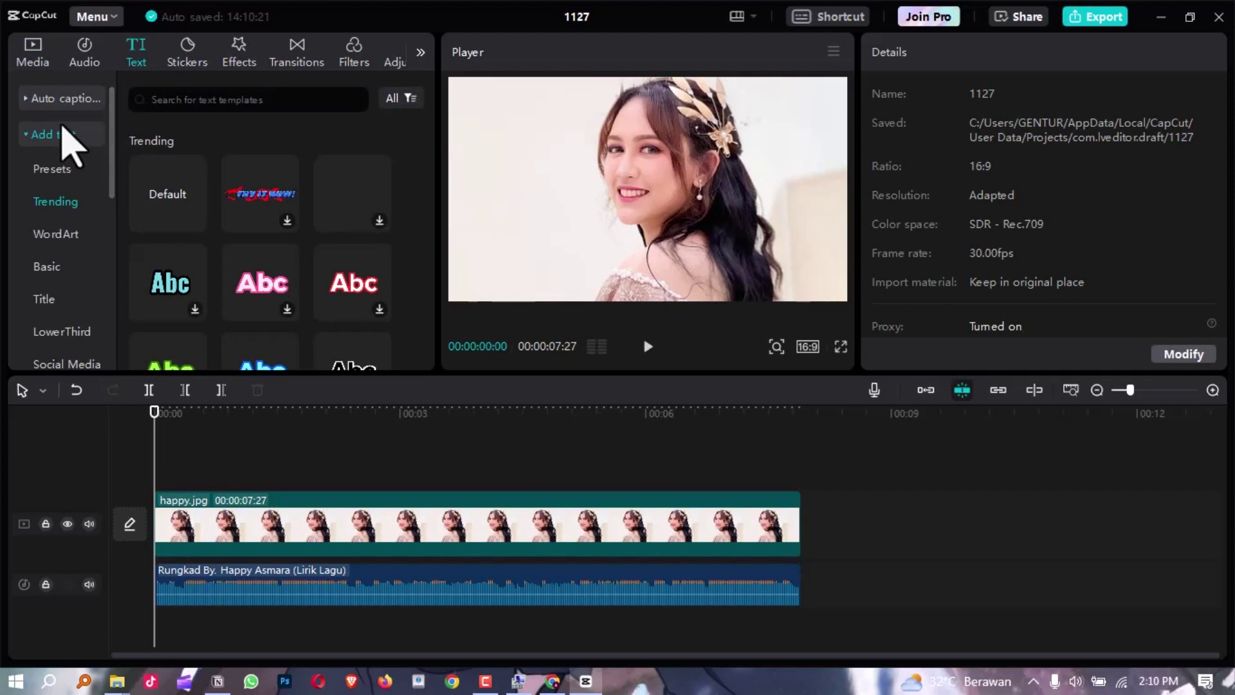
click(194, 221)
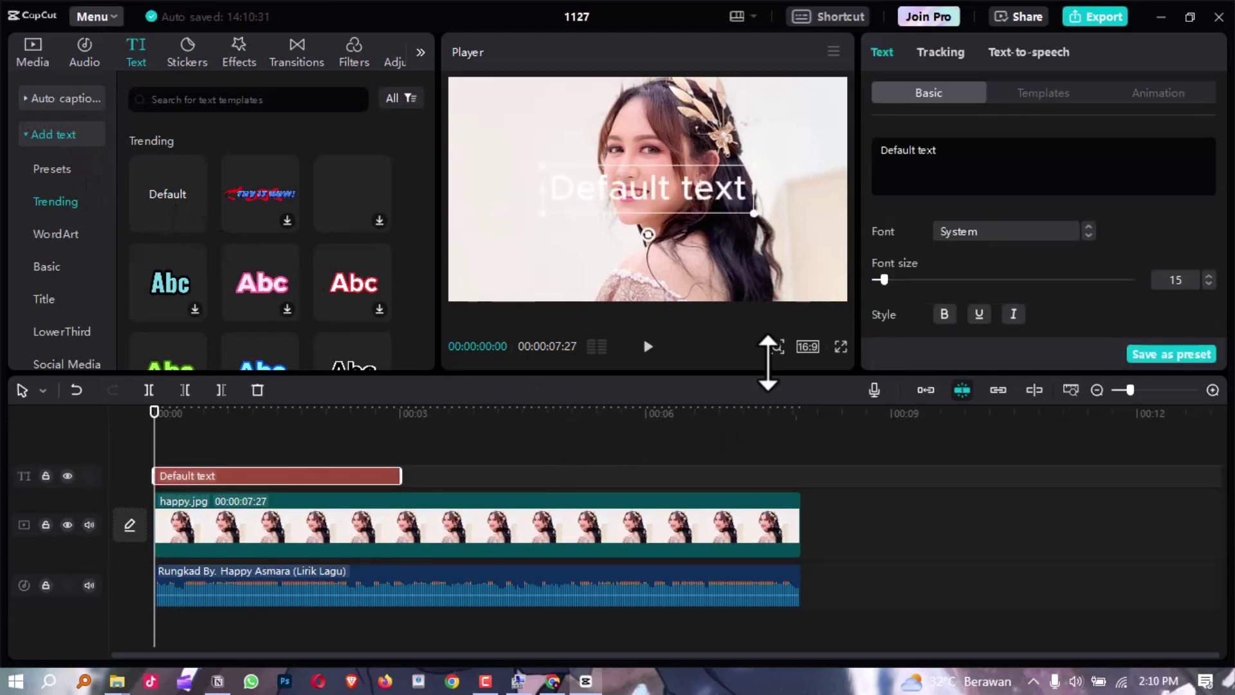
click(1001, 234)
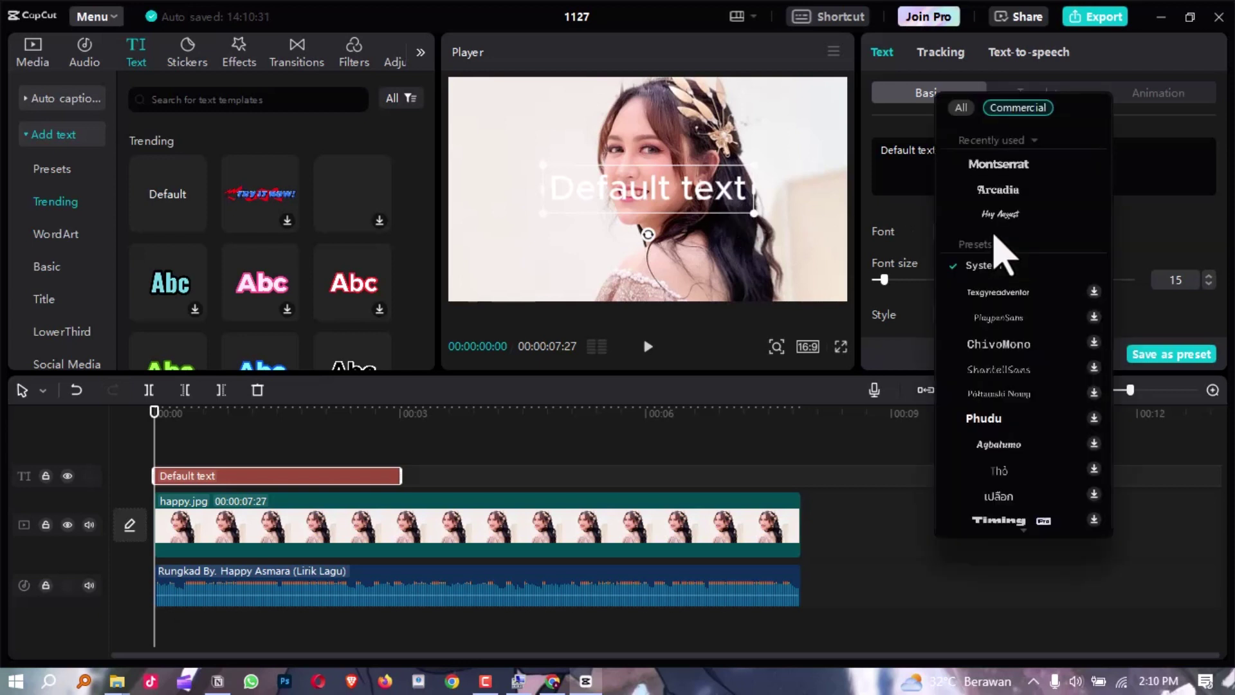
click(1002, 165)
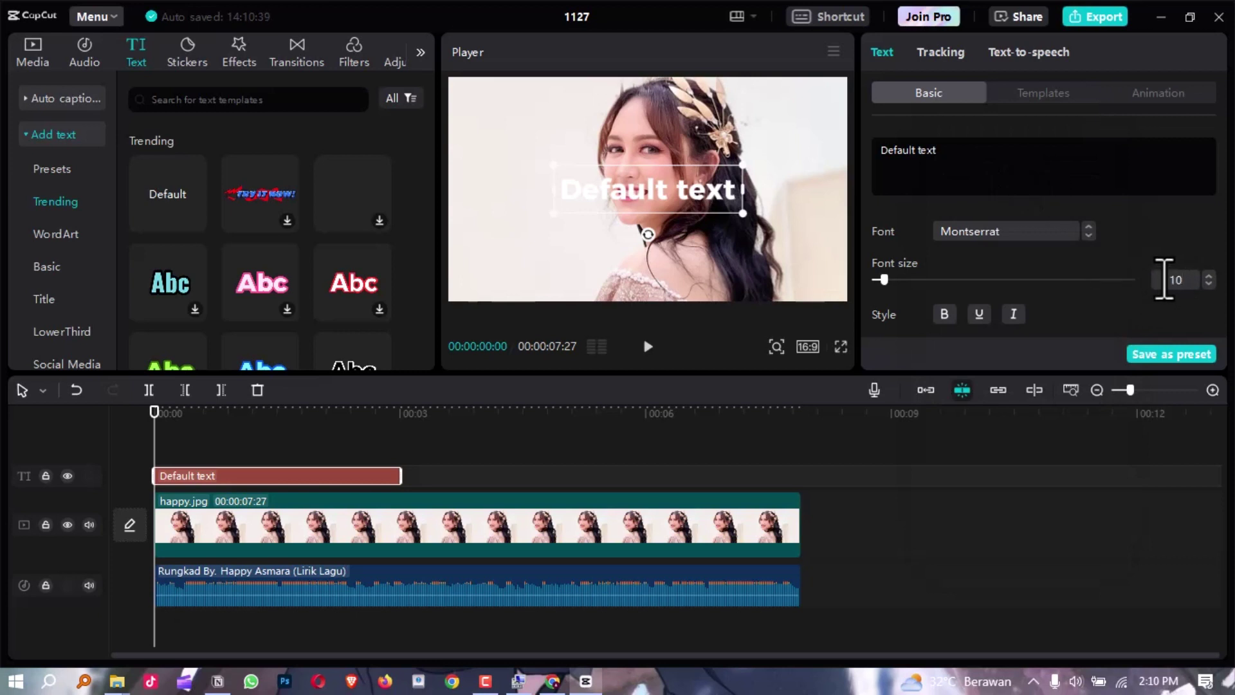
key(Return)
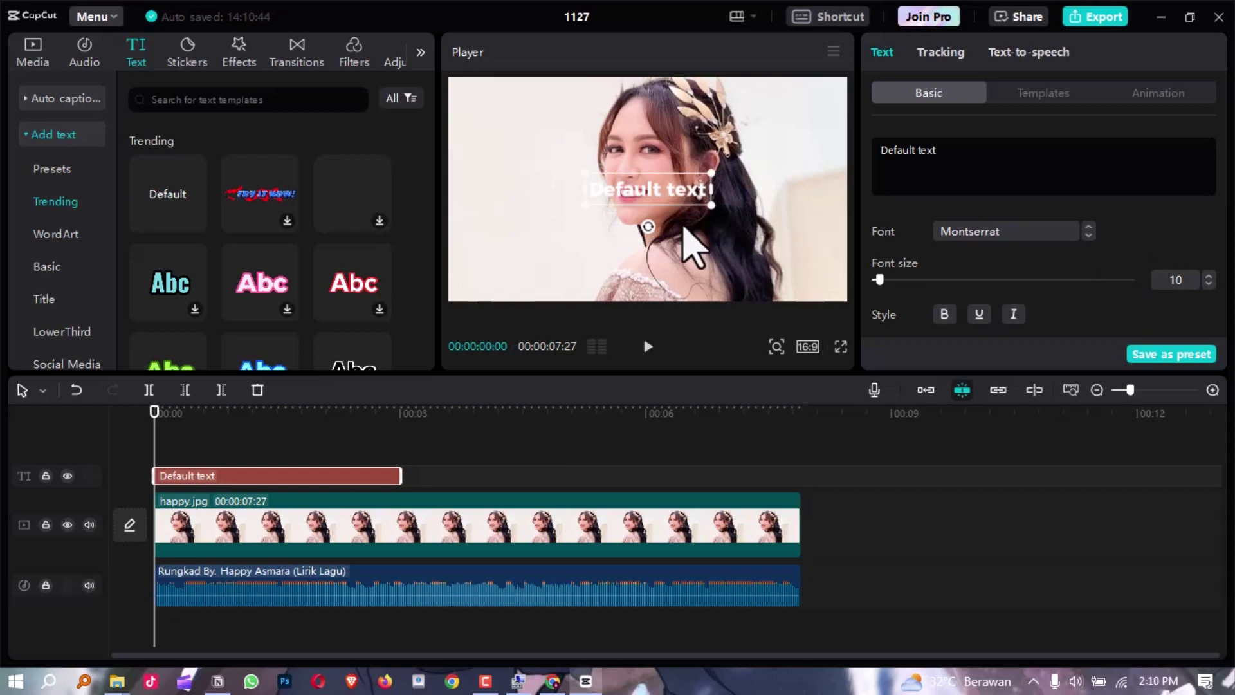
click(670, 201)
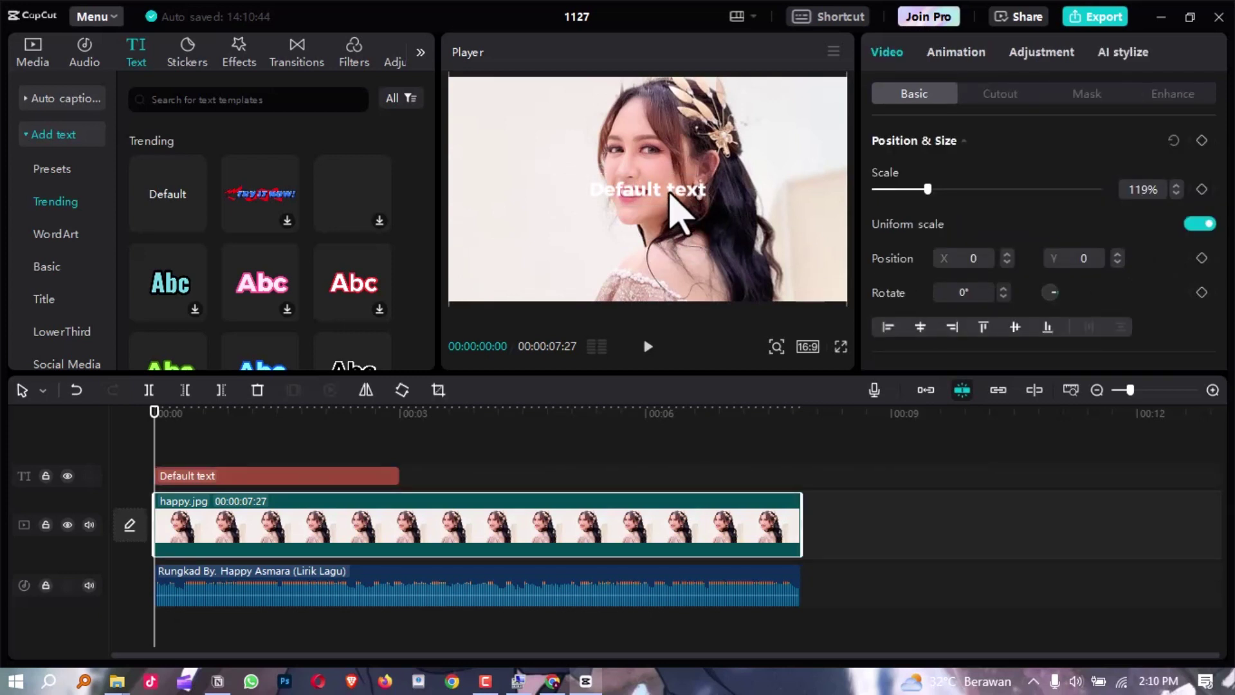
click(304, 415)
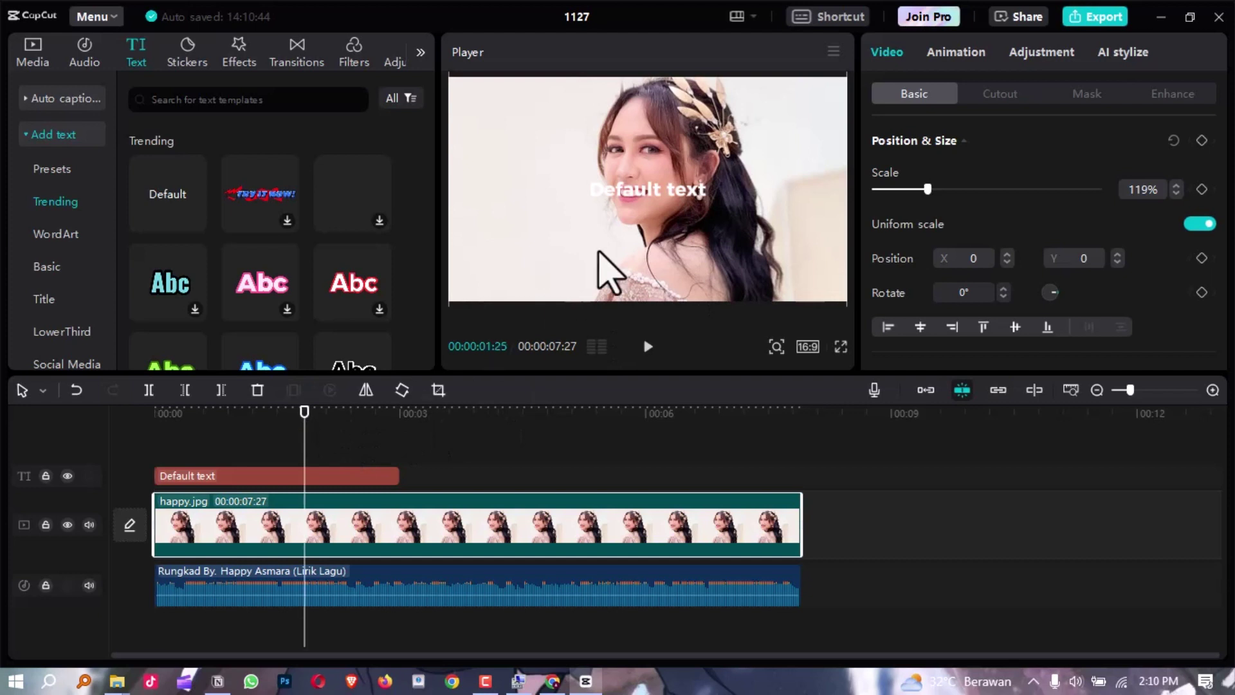
drag(655, 209, 654, 222)
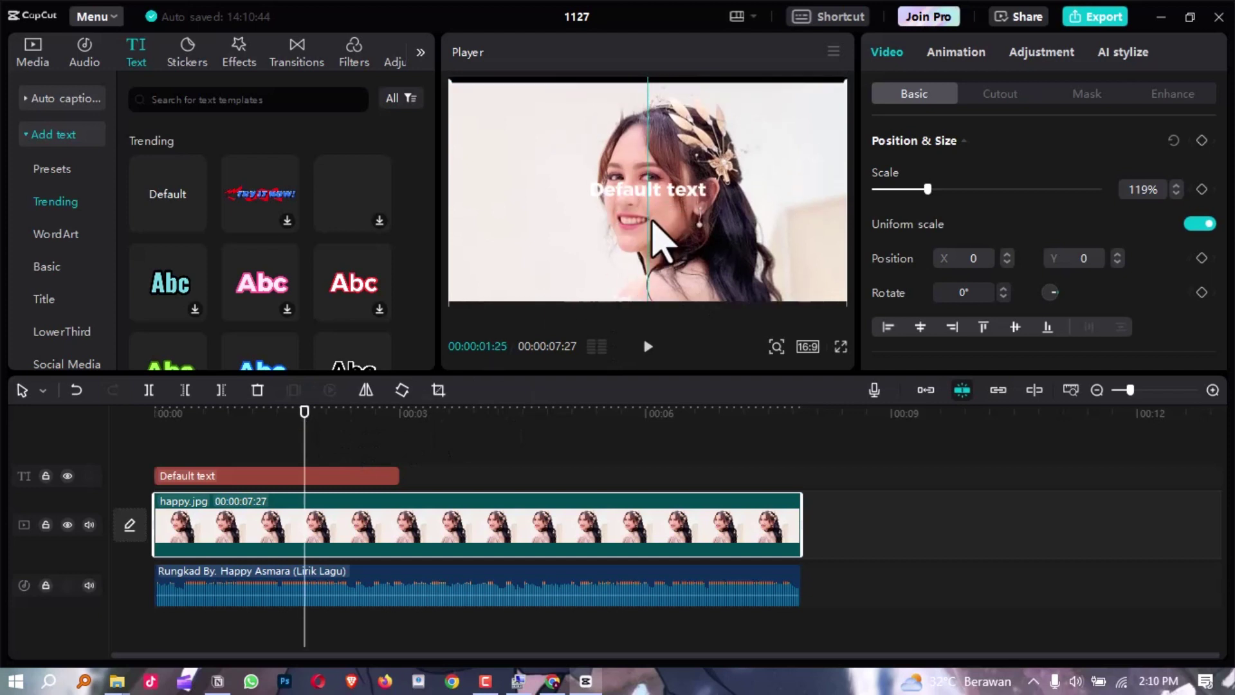
key(ctrl+z)
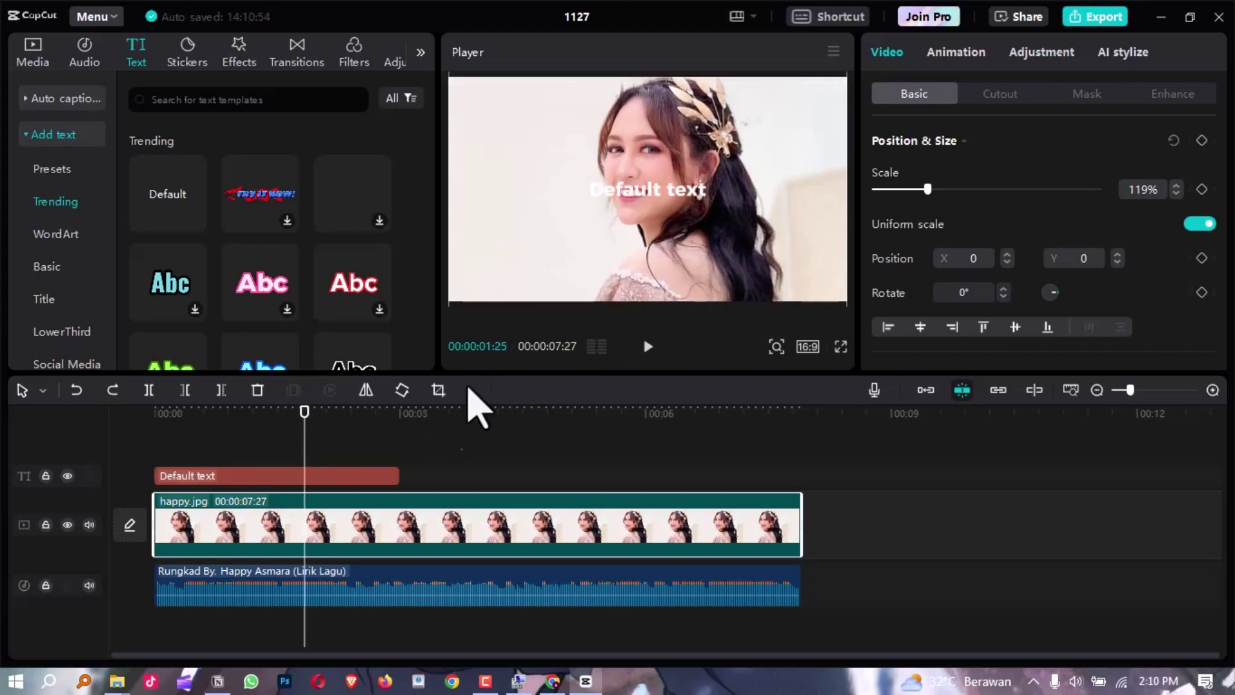
Step: With the text clip selected, copy the lyric word "Rungkad" from the Google lyrics page in Chrome and return to CapCut
click(364, 476)
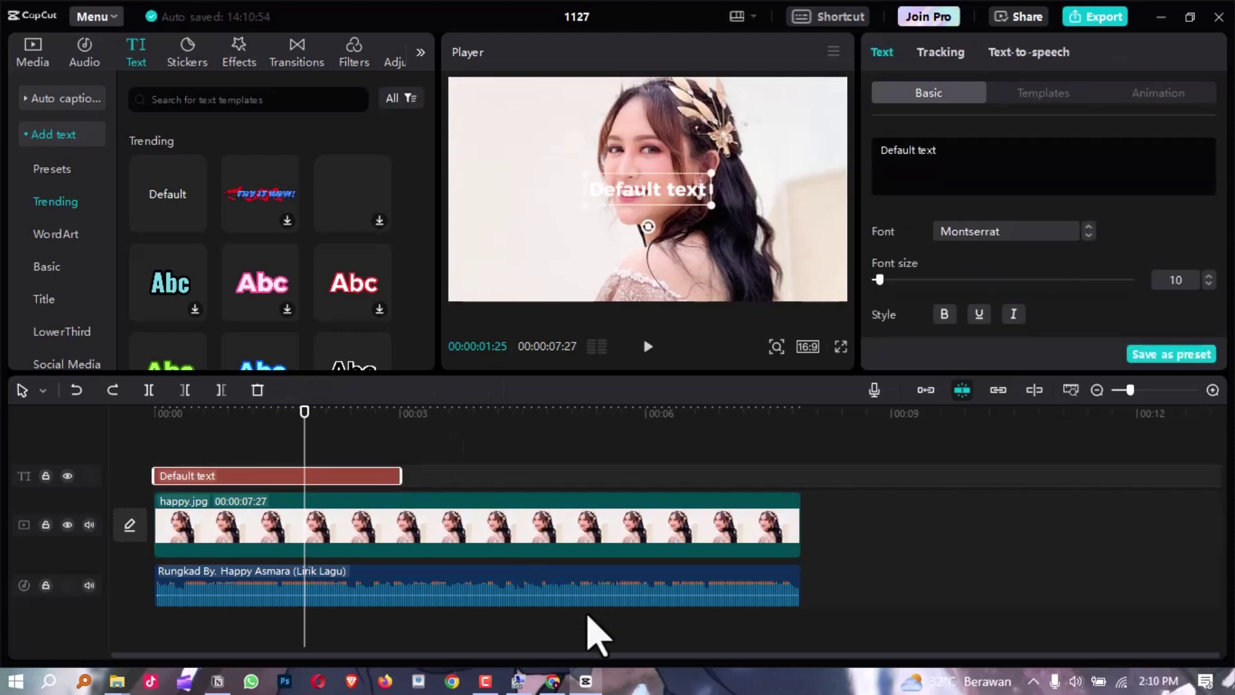
click(557, 684)
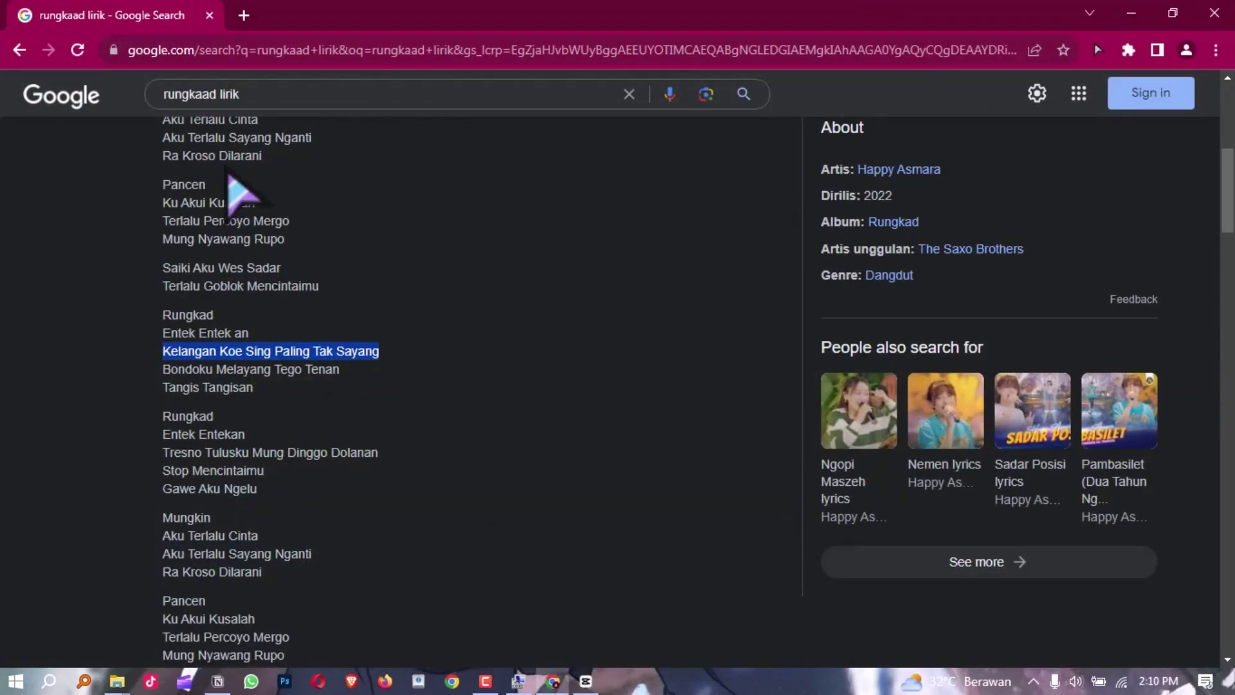
scroll(257, 212, up, 4)
scroll(257, 206, up, 2)
scroll(193, 174, down, 4)
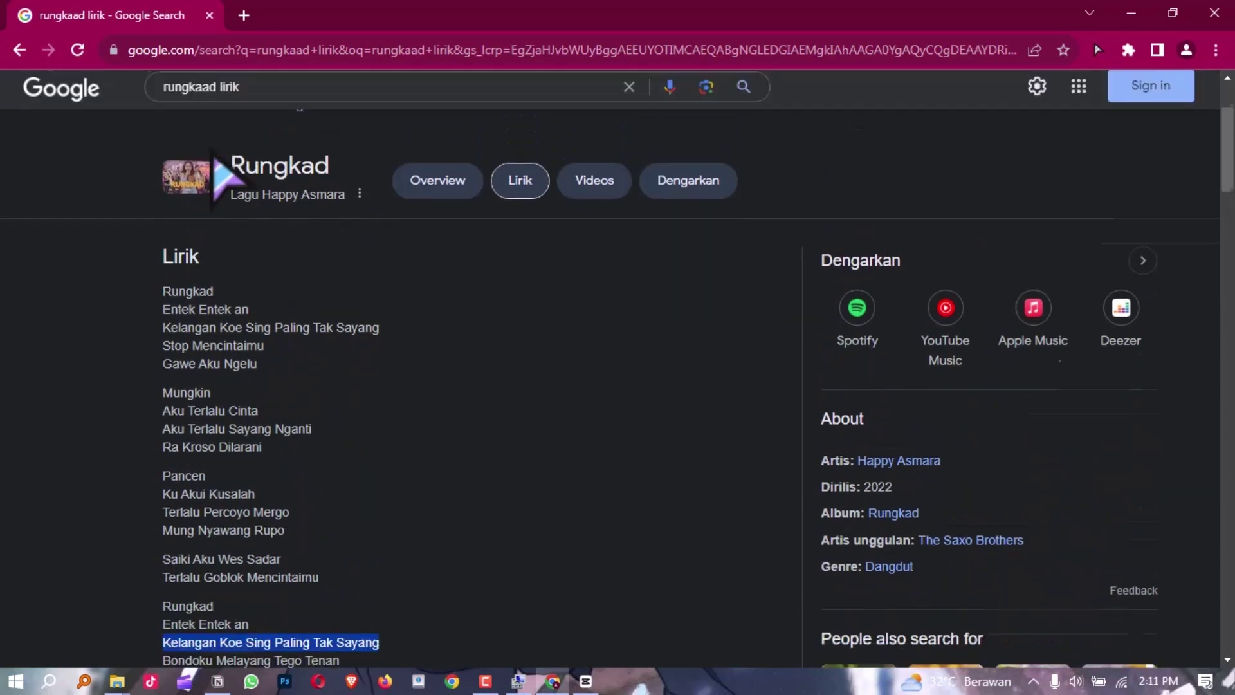
scroll(354, 480, down, 1)
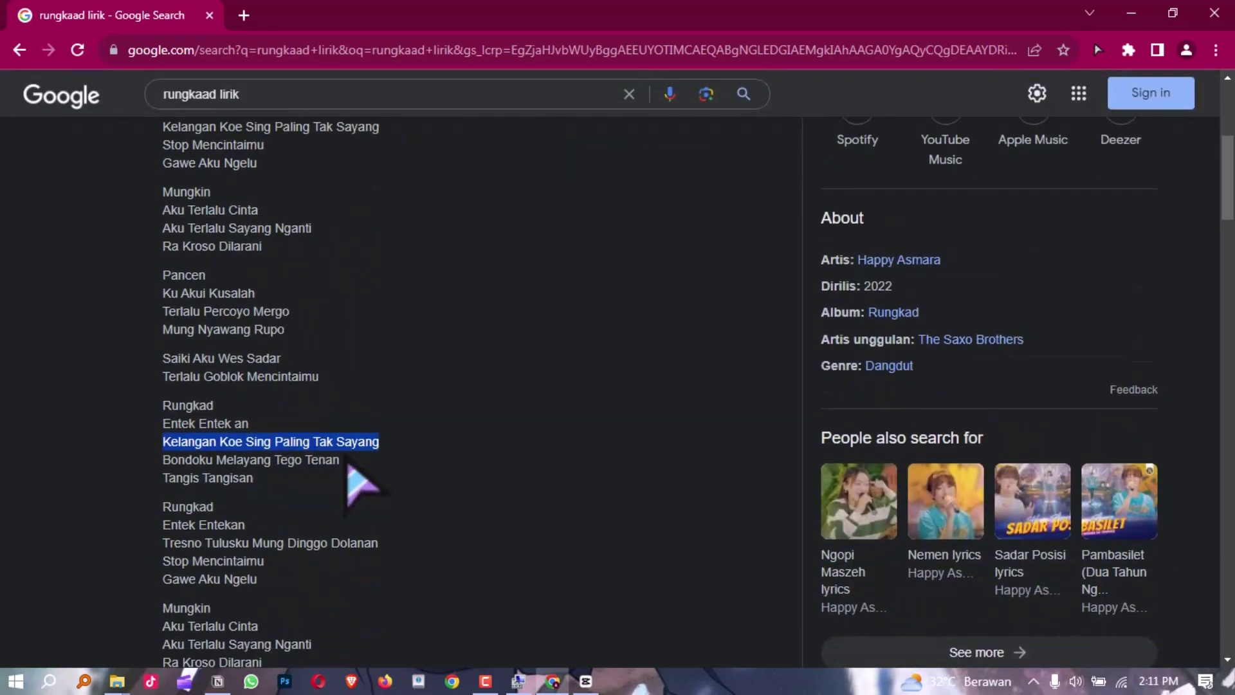
click(350, 479)
drag(225, 412, 174, 415)
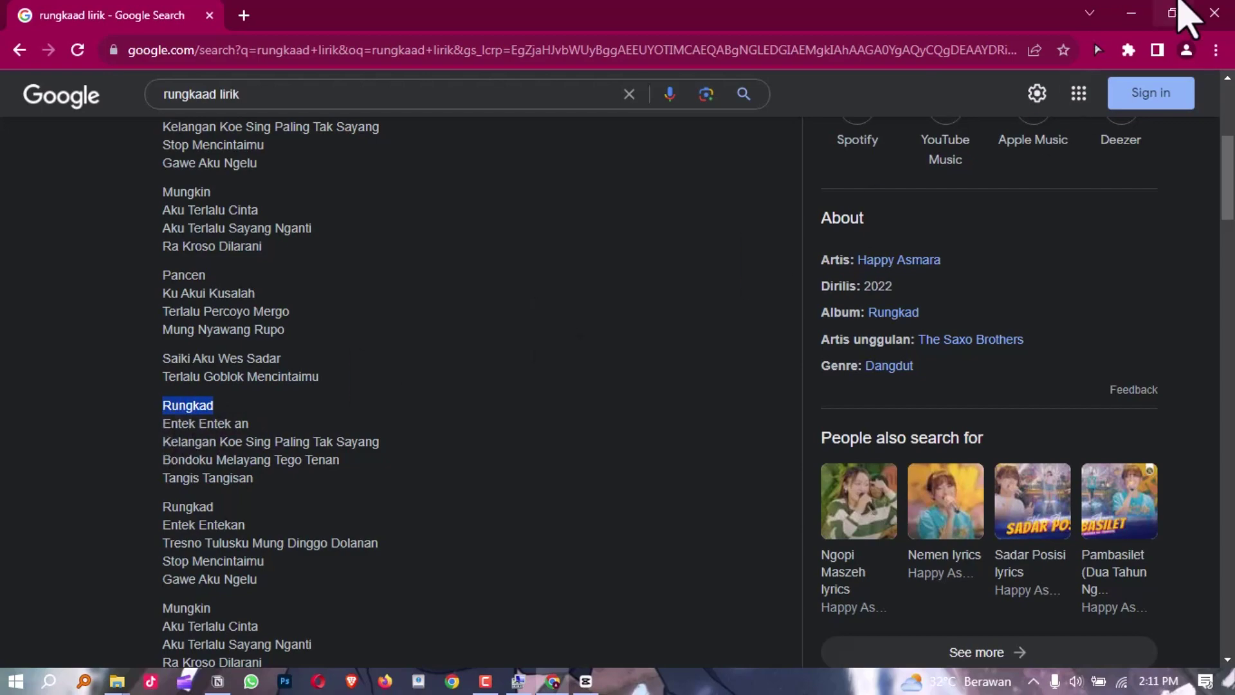
click(1132, 15)
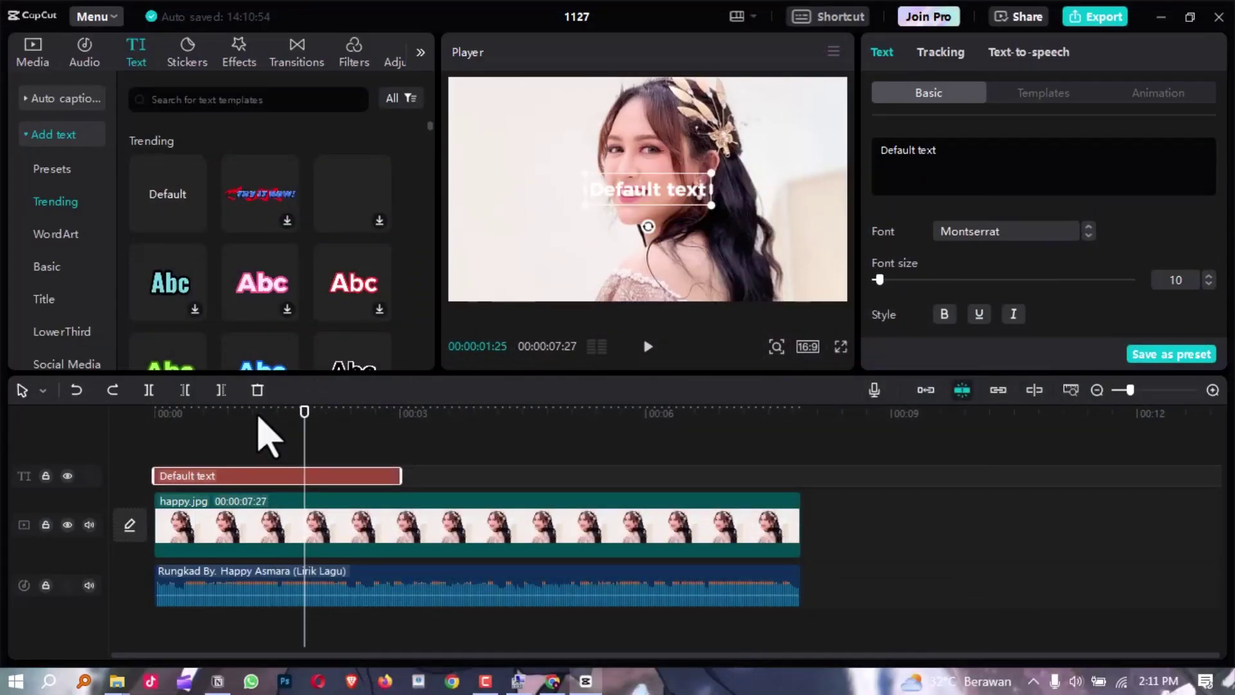
Step: Play the song from the start and replace the default text with the lyric "Rungkad"
drag(264, 431, 131, 454)
key(space)
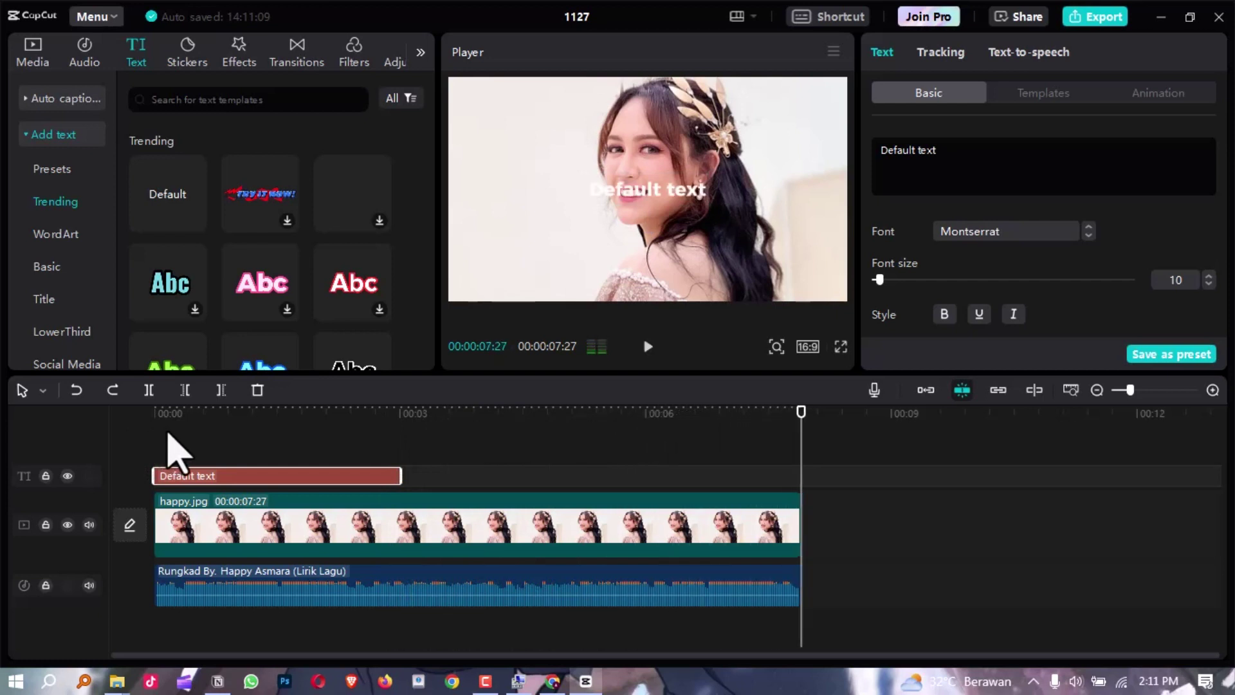
key(space)
key(space)
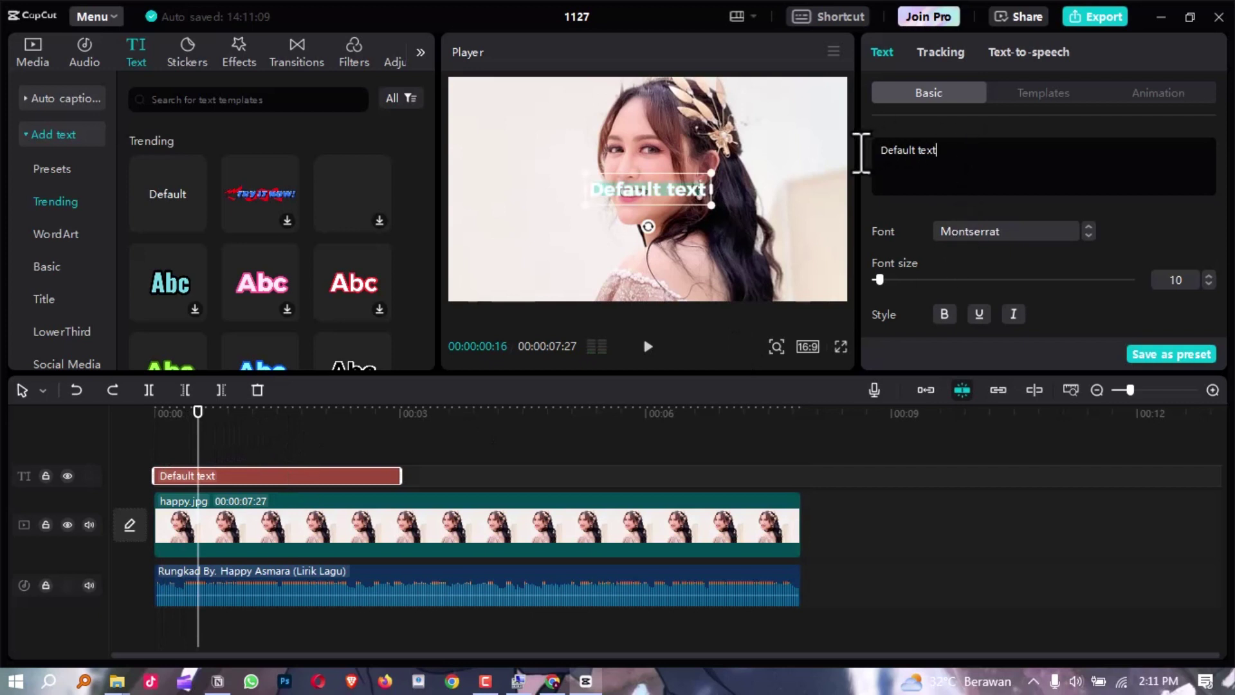
key(ctrl+a)
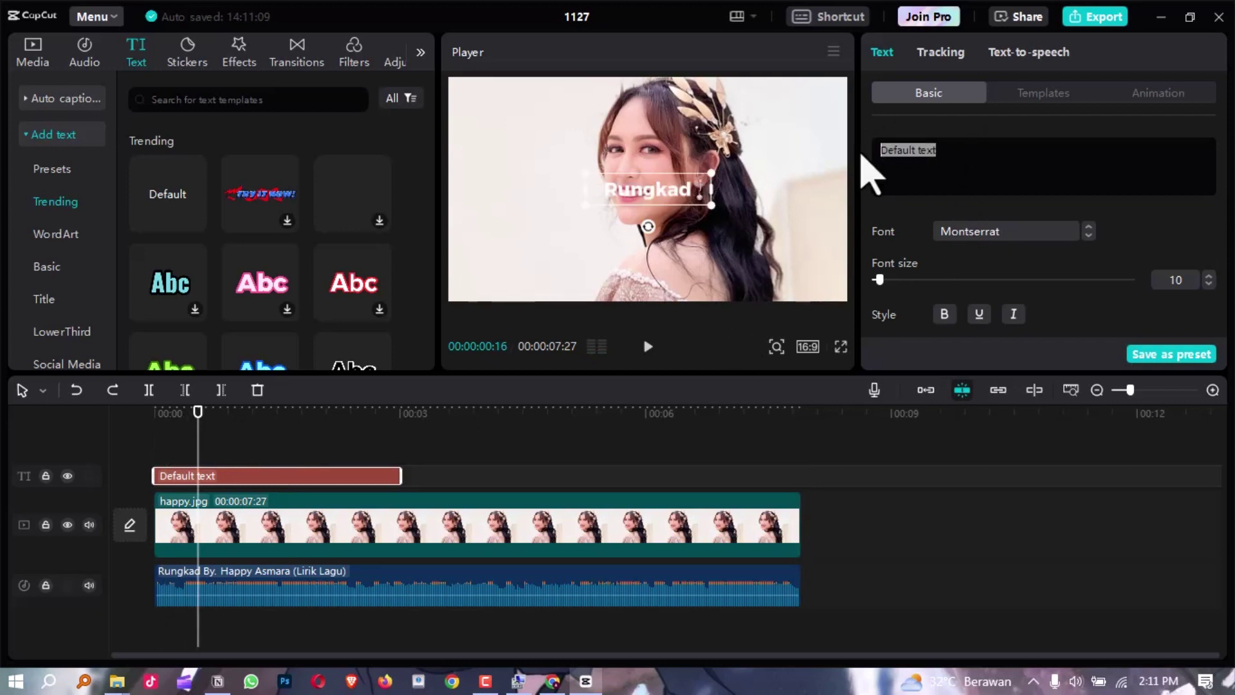
text(Rungkad)
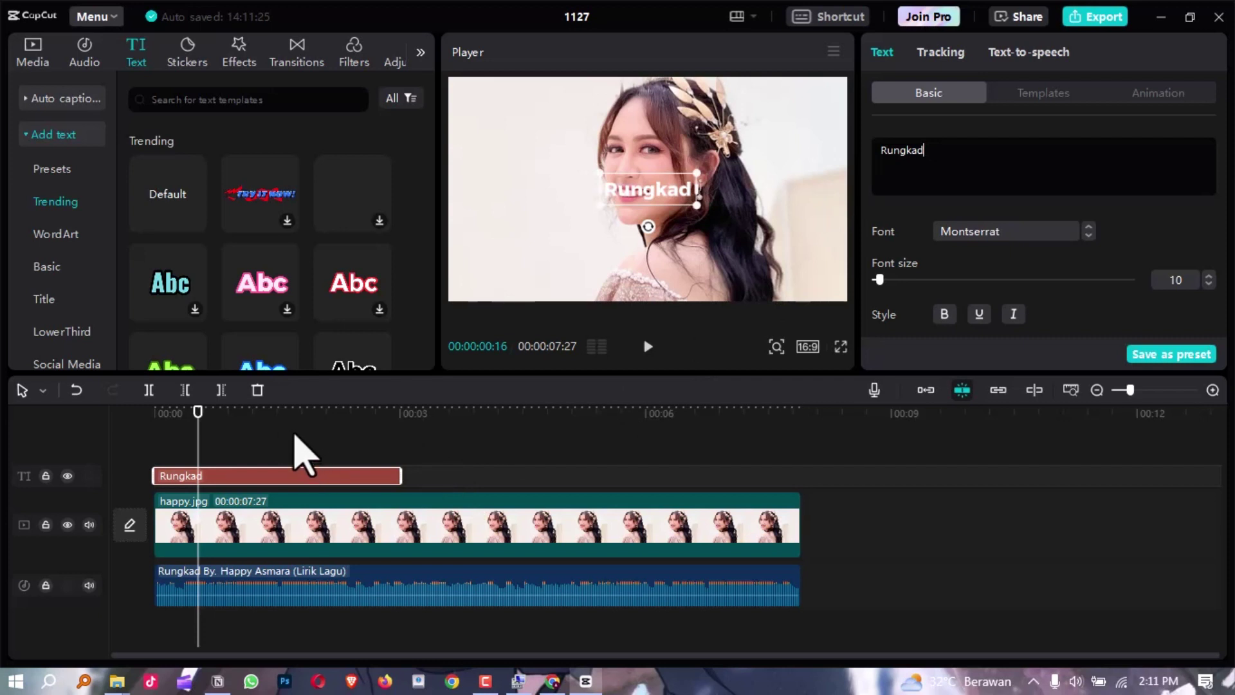
Step: Set the fill colour of the "Rungkad" text to the preset red
scroll(1037, 295, down, 3)
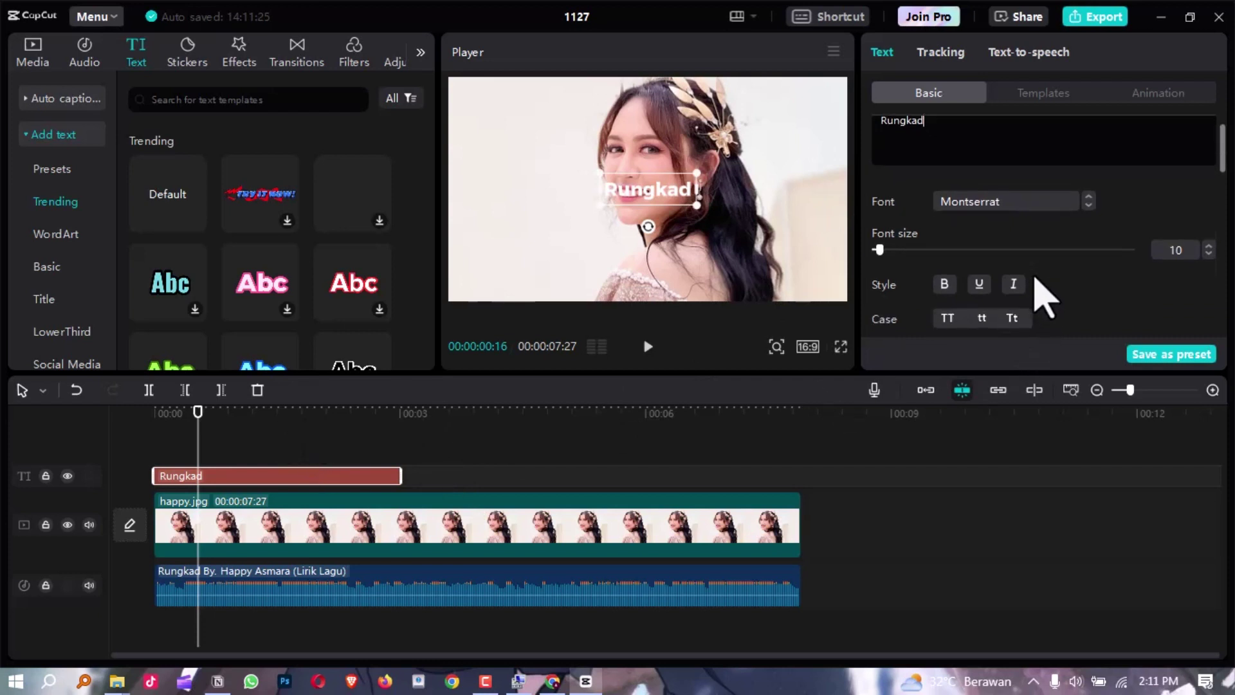
scroll(1035, 276, down, 1)
click(982, 175)
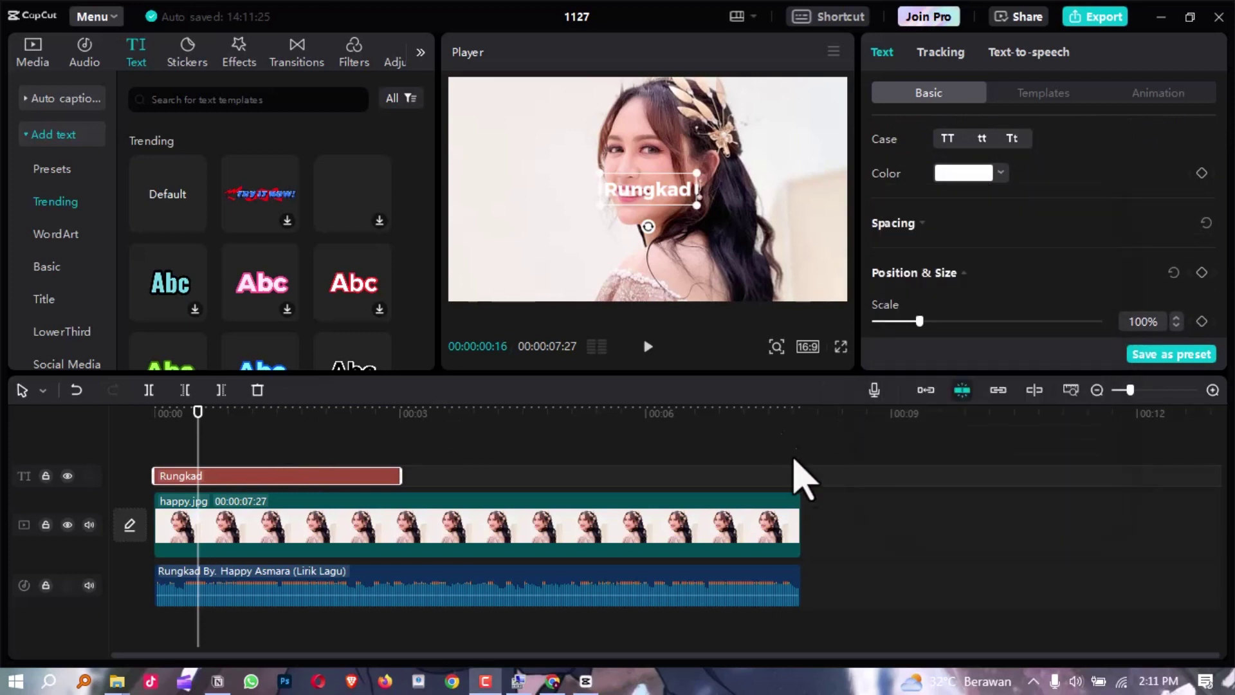
click(974, 177)
click(1001, 398)
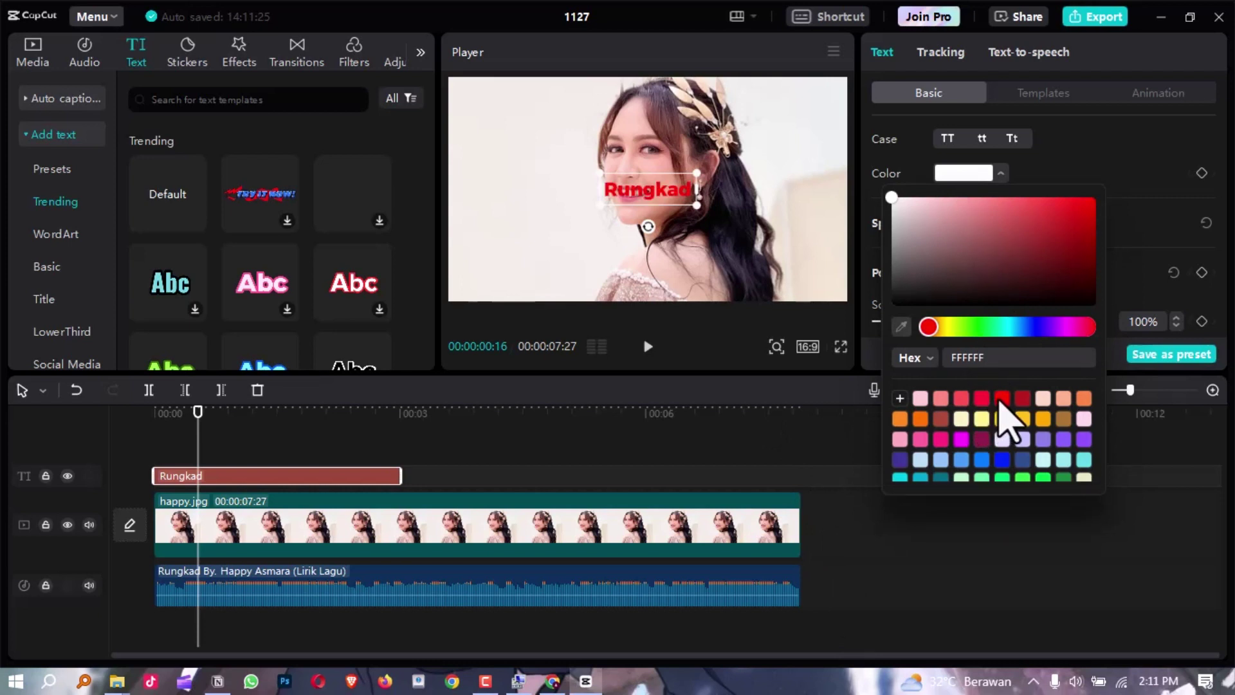
Step: Enable a stroke on the "Rungkad" text and set its colour to near-white F0F0F0
scroll(1094, 277, down, 1)
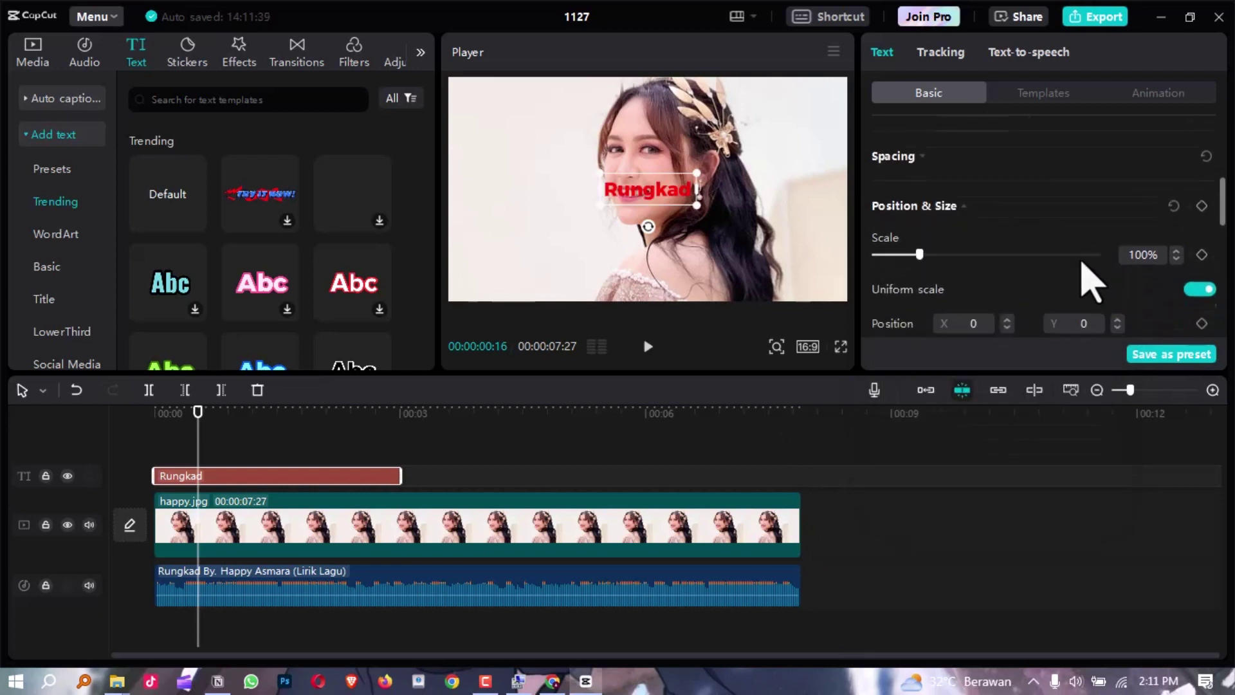
scroll(1092, 278, down, 3)
scroll(1089, 283, down, 2)
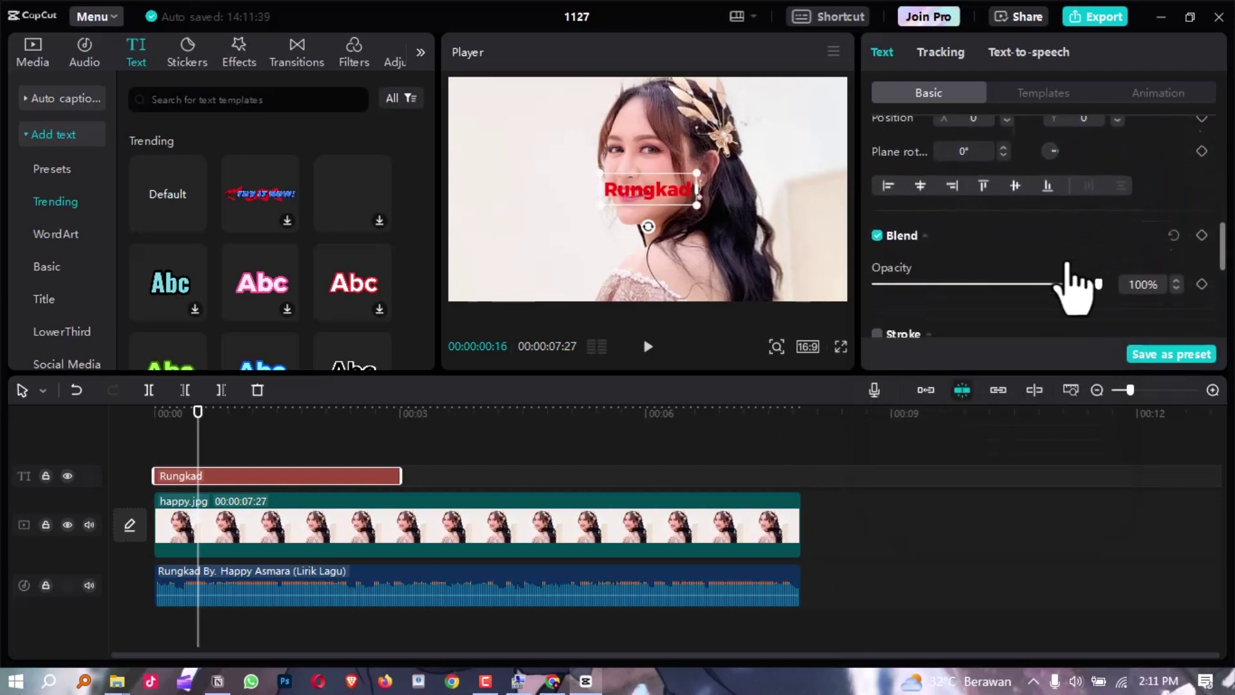
click(882, 293)
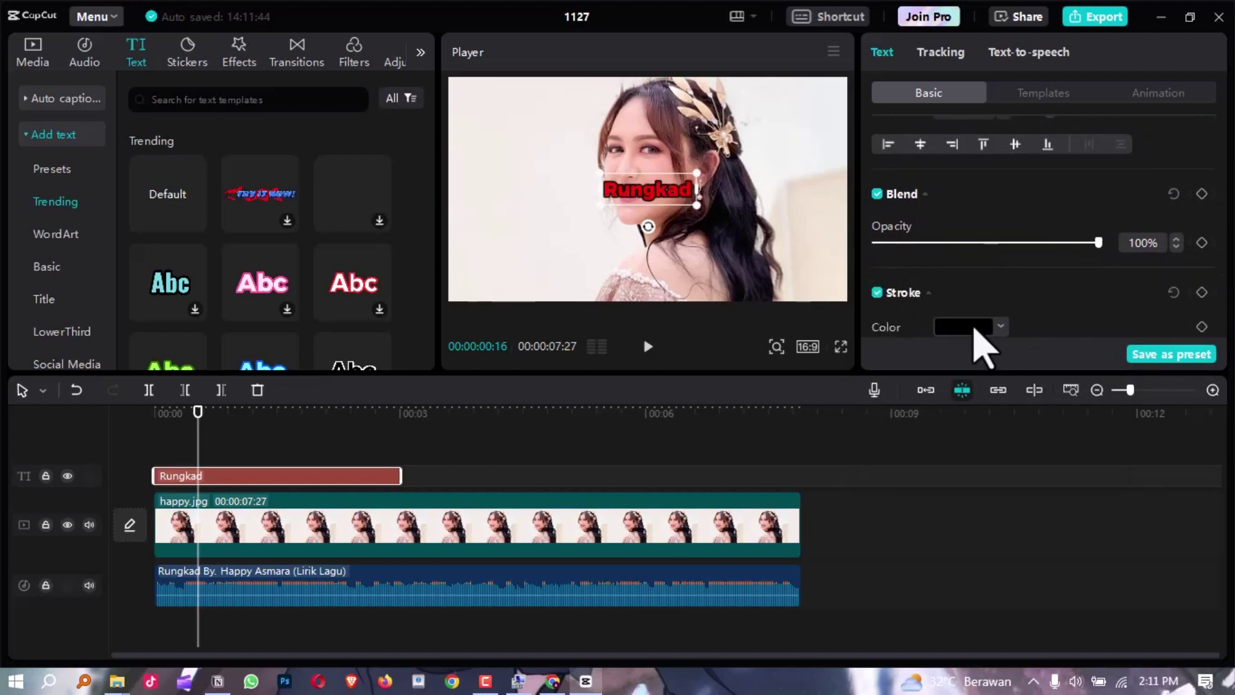
click(975, 327)
drag(910, 358, 866, 361)
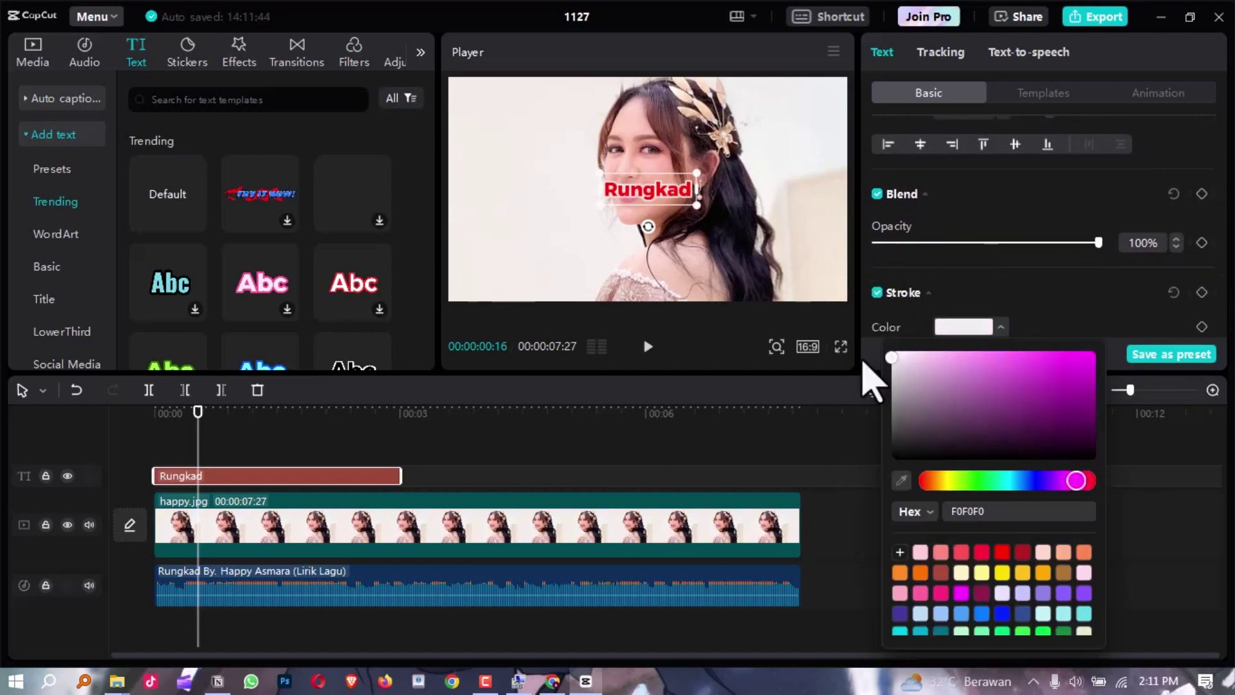
click(1128, 331)
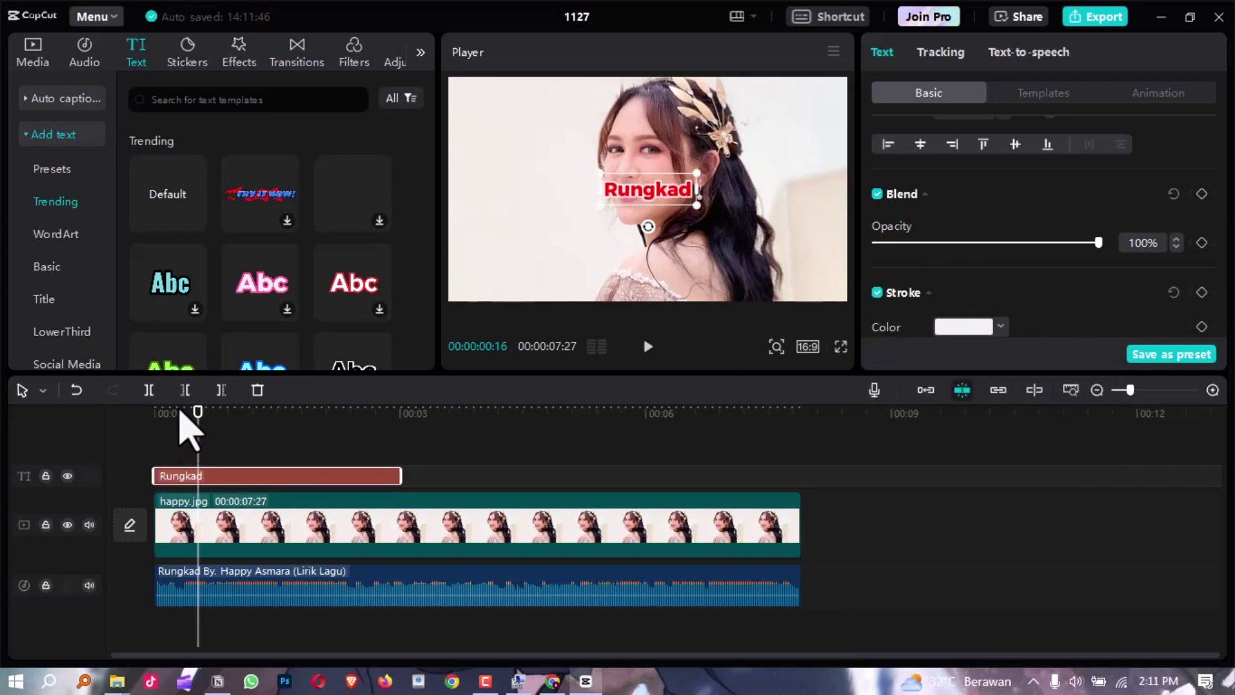
Step: Play back the "Rungkad" lyric to check its timing, shorten its text clip to end at about 00:00:02:13, and place the playhead there
drag(180, 410, 111, 432)
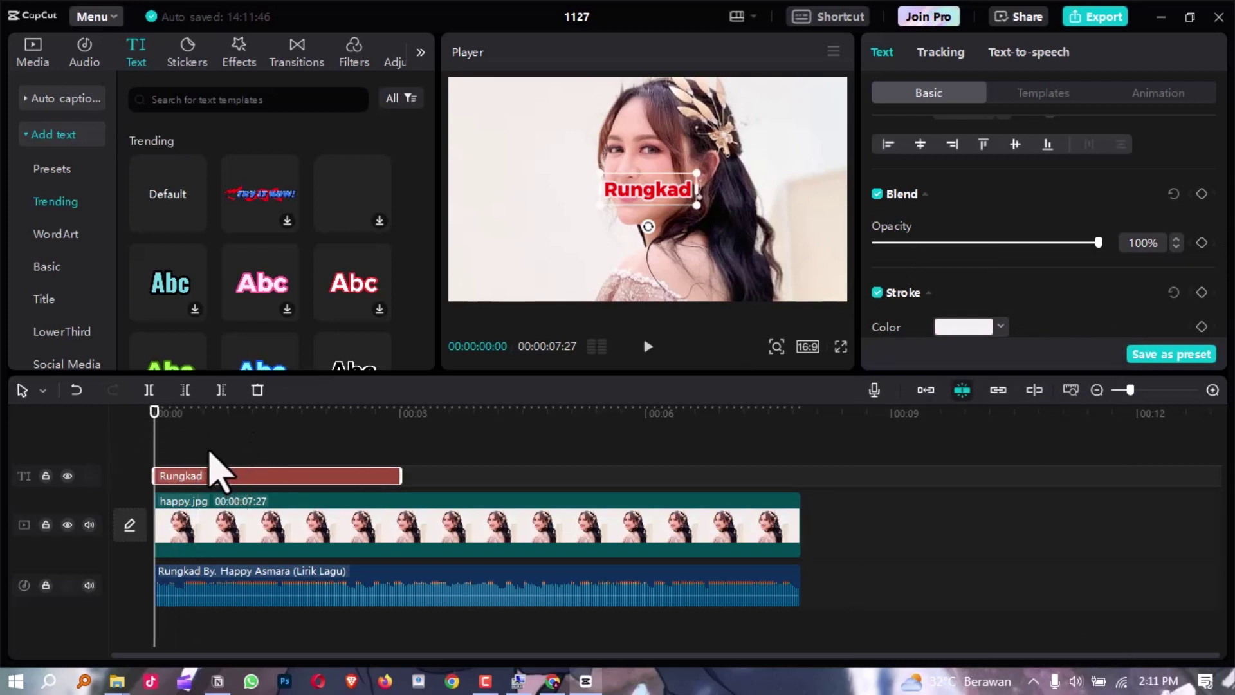
drag(372, 415, 283, 428)
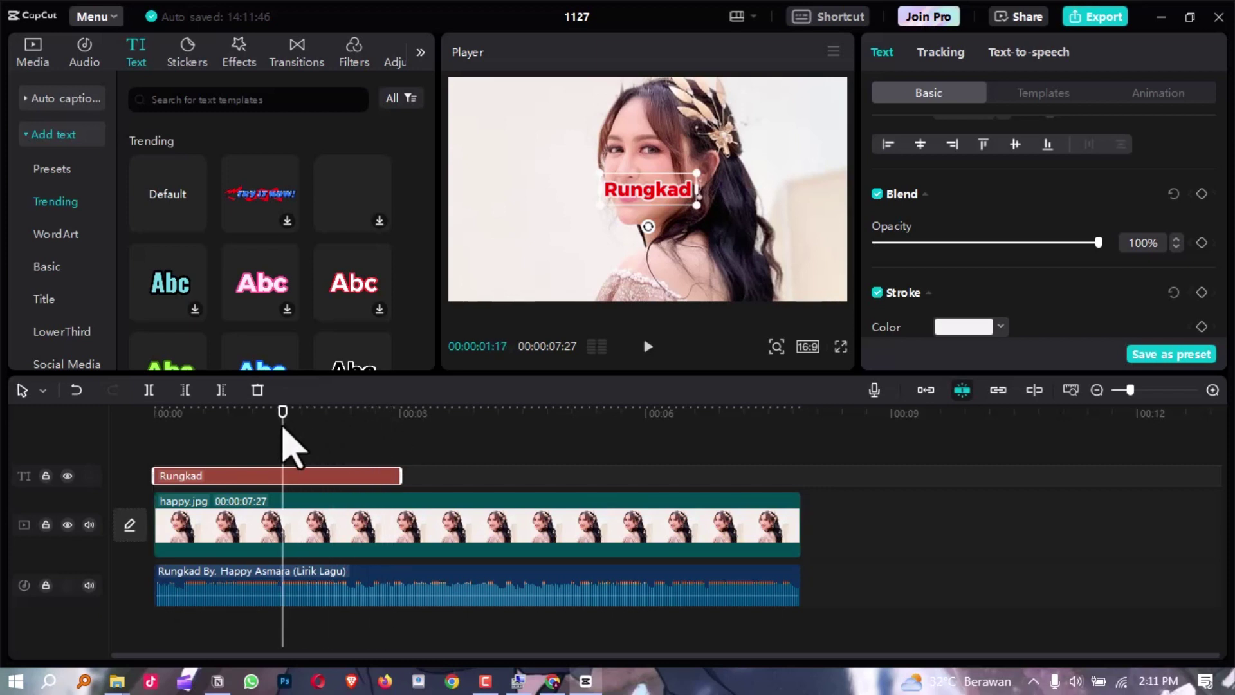
key(space)
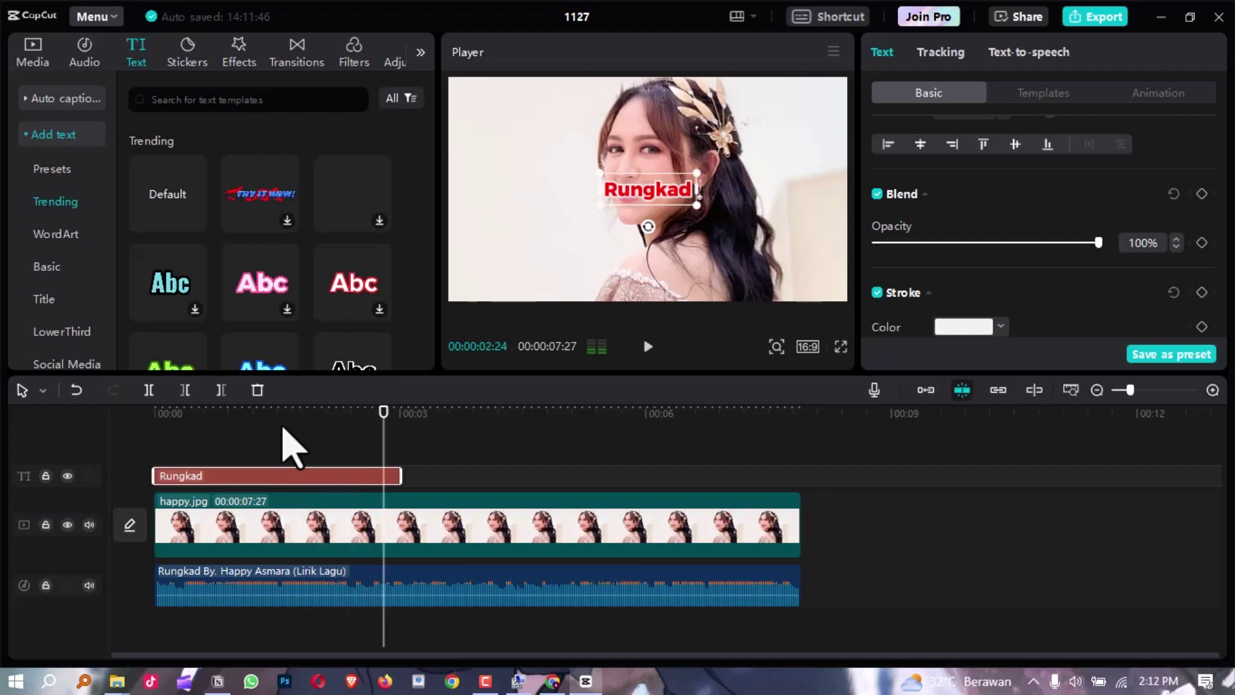
drag(401, 477, 354, 484)
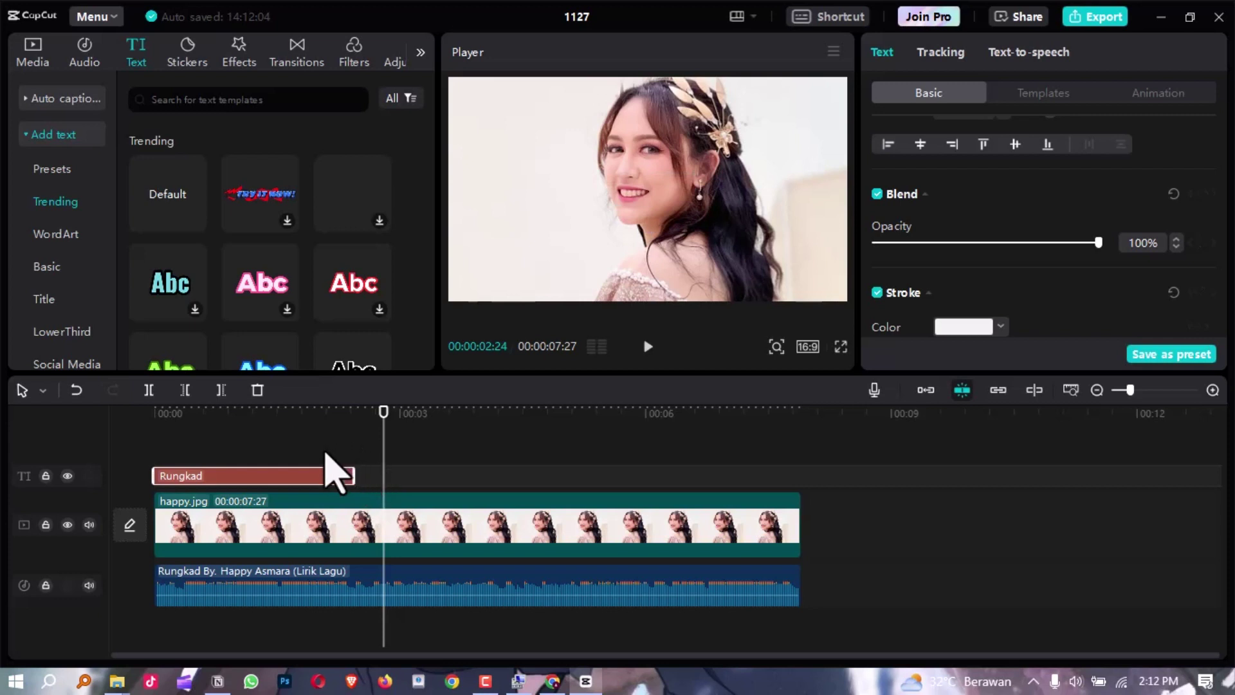
click(354, 410)
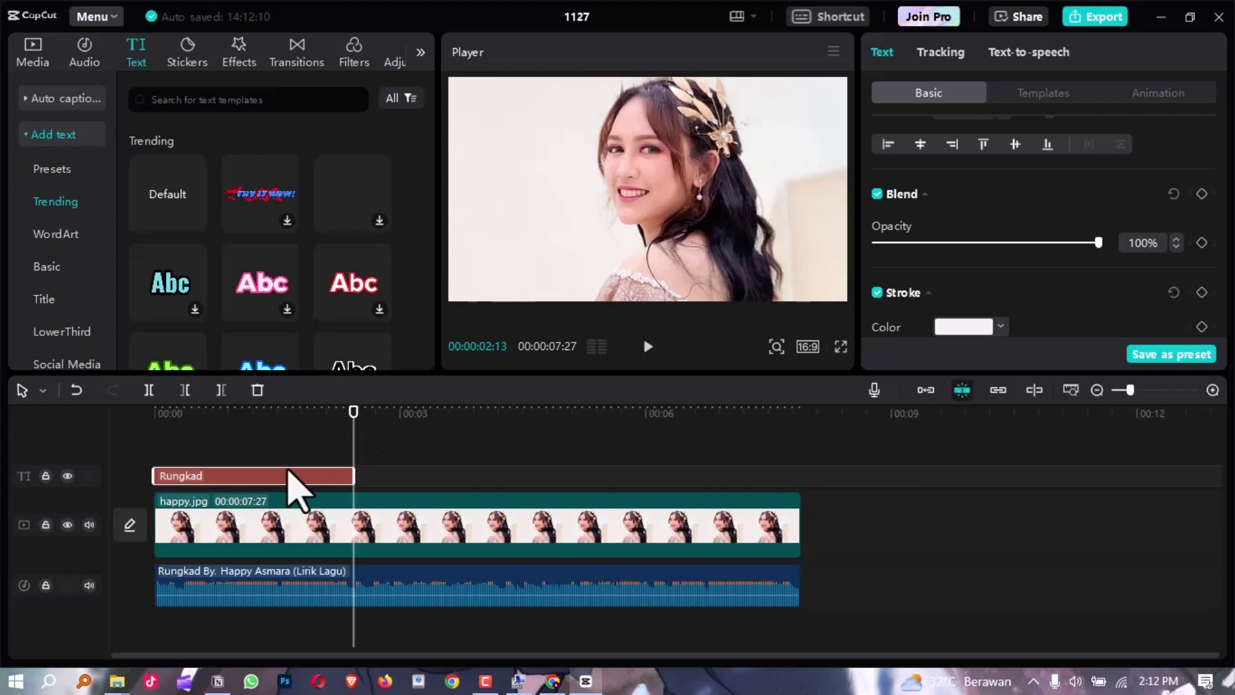
Step: Duplicate the "Rungkad" text clip and place the copy on a new track directly above the original, starting at 00:00
key(ctrl+c)
key(ctrl+v)
drag(400, 483, 196, 471)
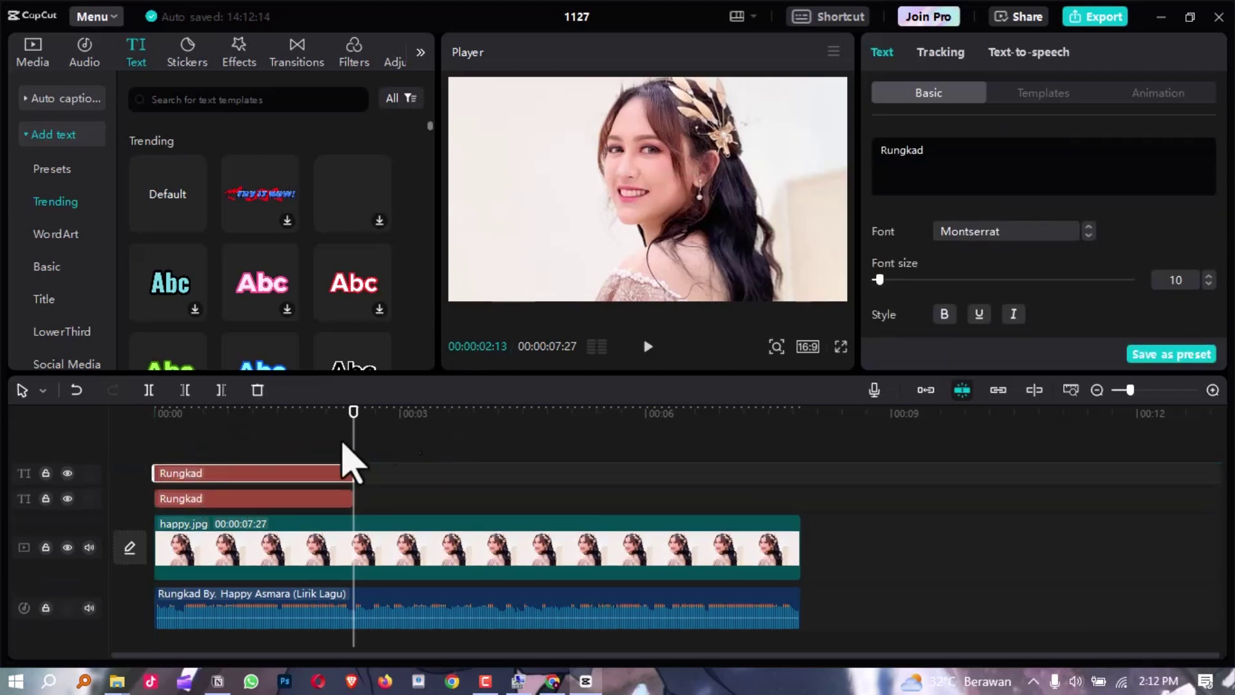
Step: Stack the two "Rungkad" texts closely one above the other in the lower half of the photo and check them in full screen
click(304, 412)
drag(653, 208, 655, 268)
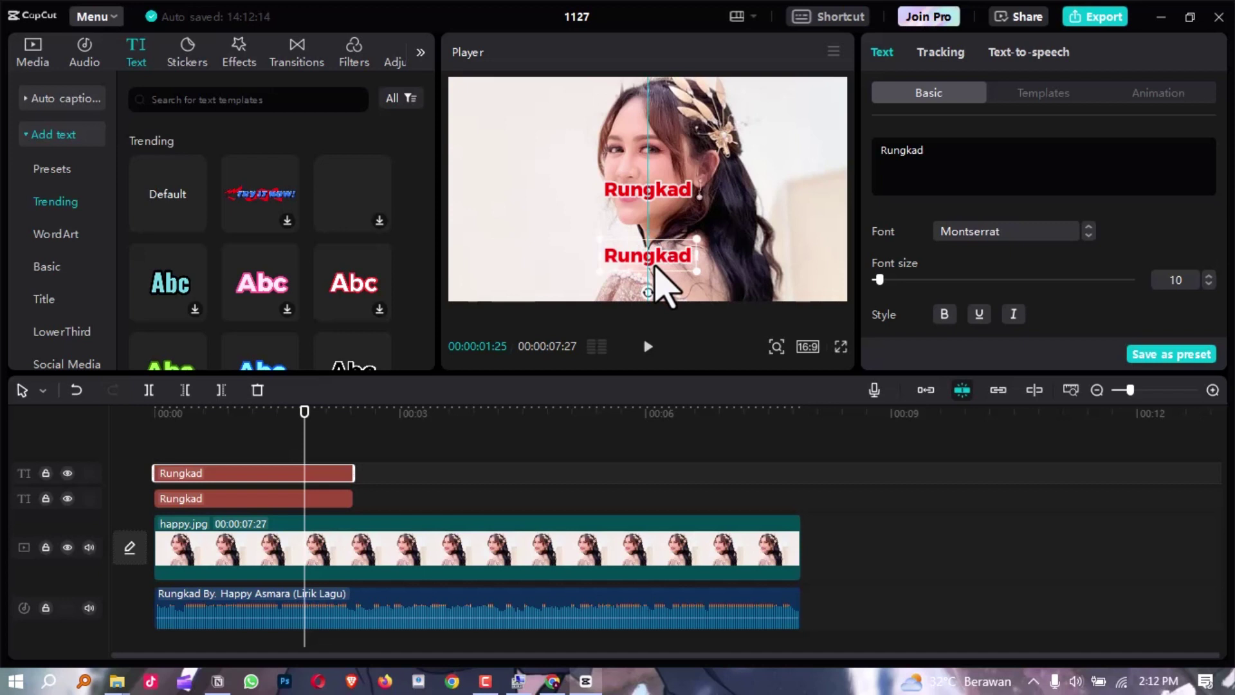
drag(661, 191, 662, 228)
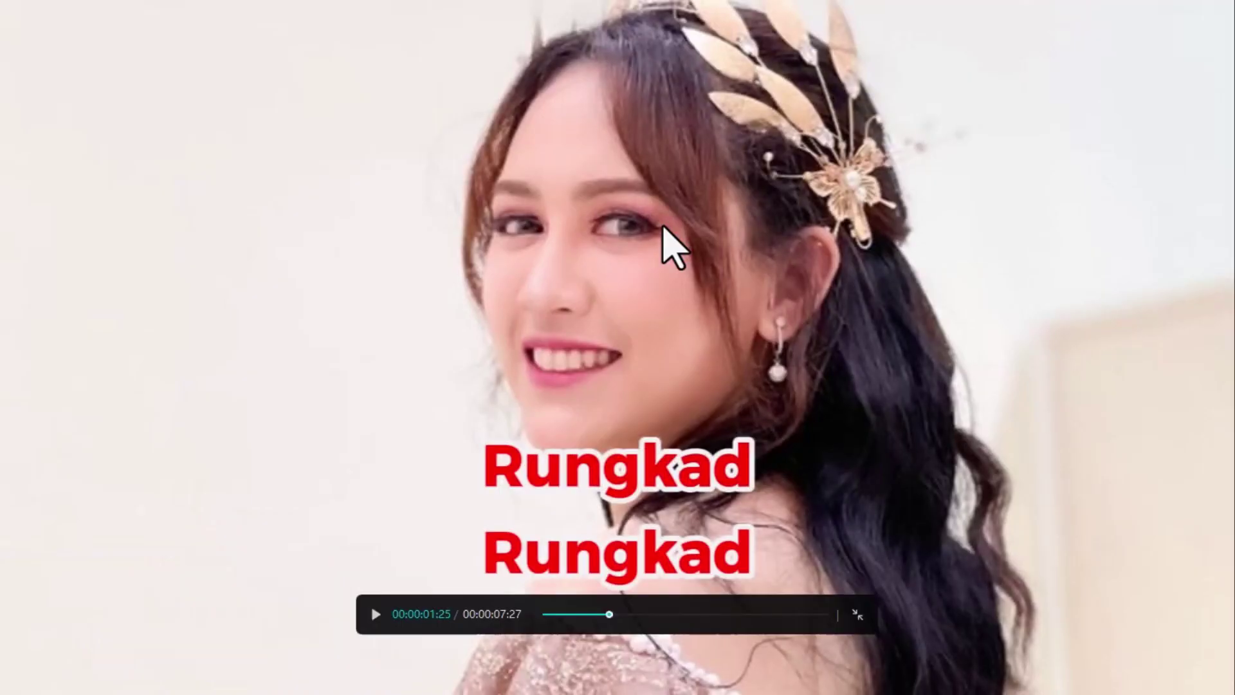
key(Escape)
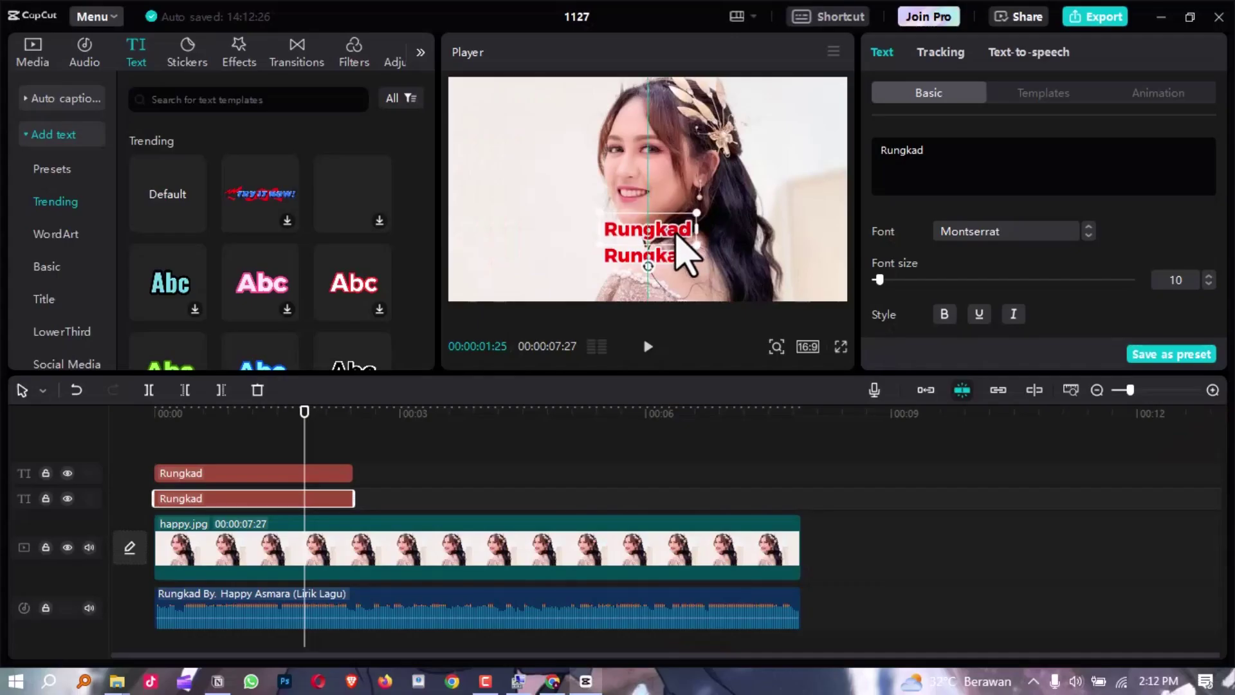
key(ctrl+shift+f)
key(Escape)
Step: Play the song from 00:00:02:13 and extend the upper "Rungkad" clip to end at 00:00:04:21
click(354, 412)
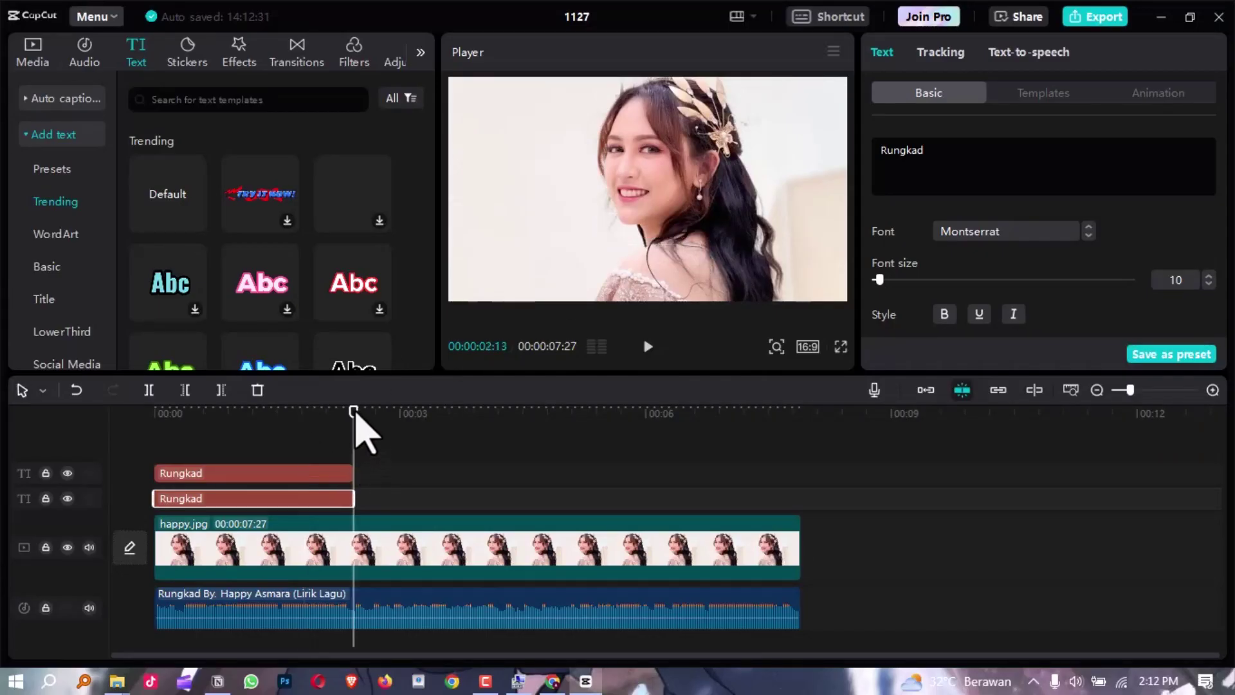
key(space)
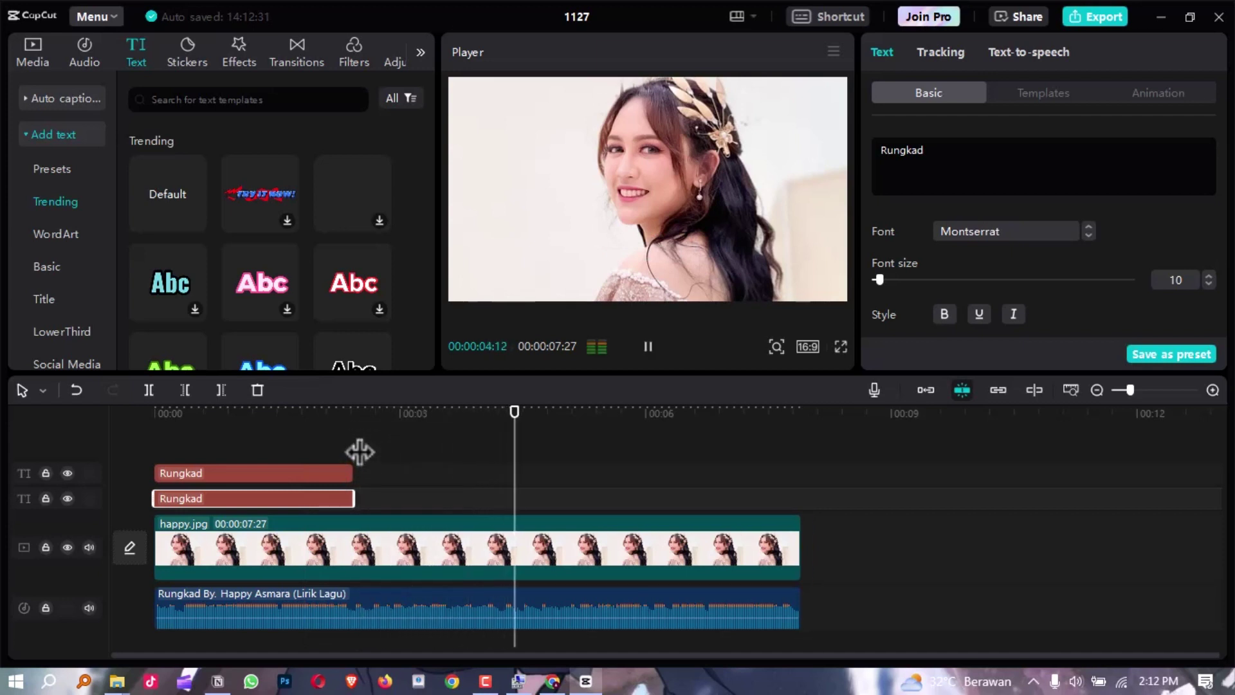
key(space)
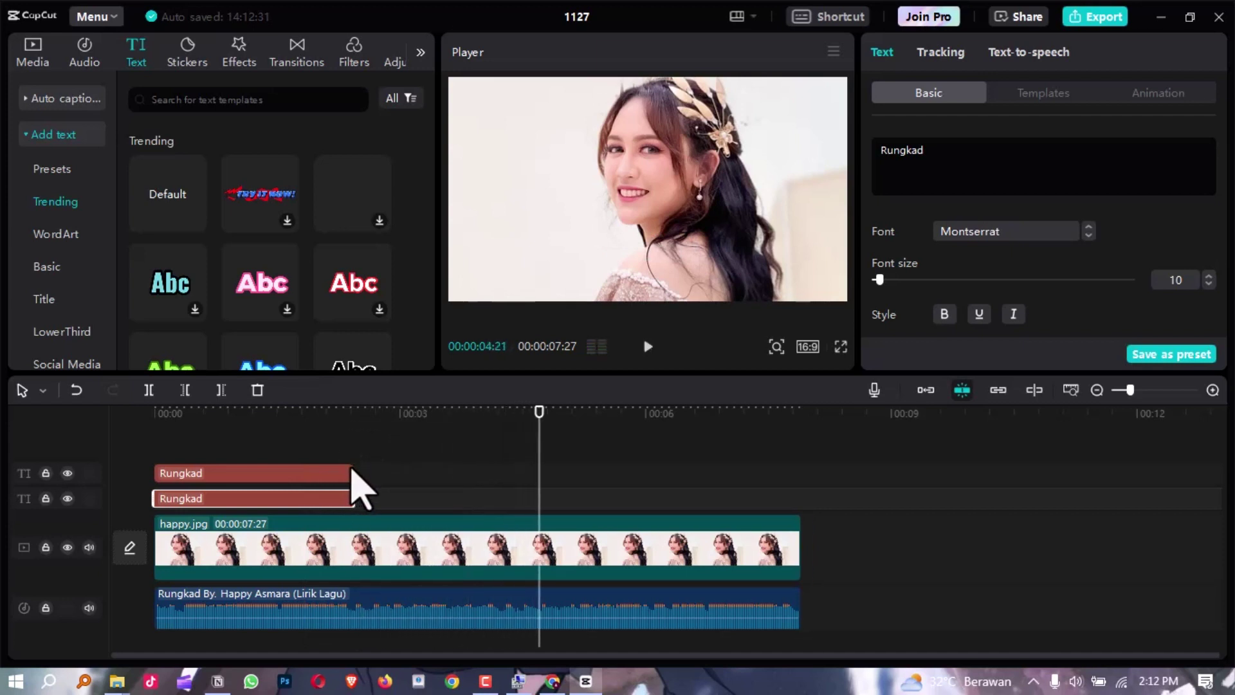
drag(353, 474, 541, 484)
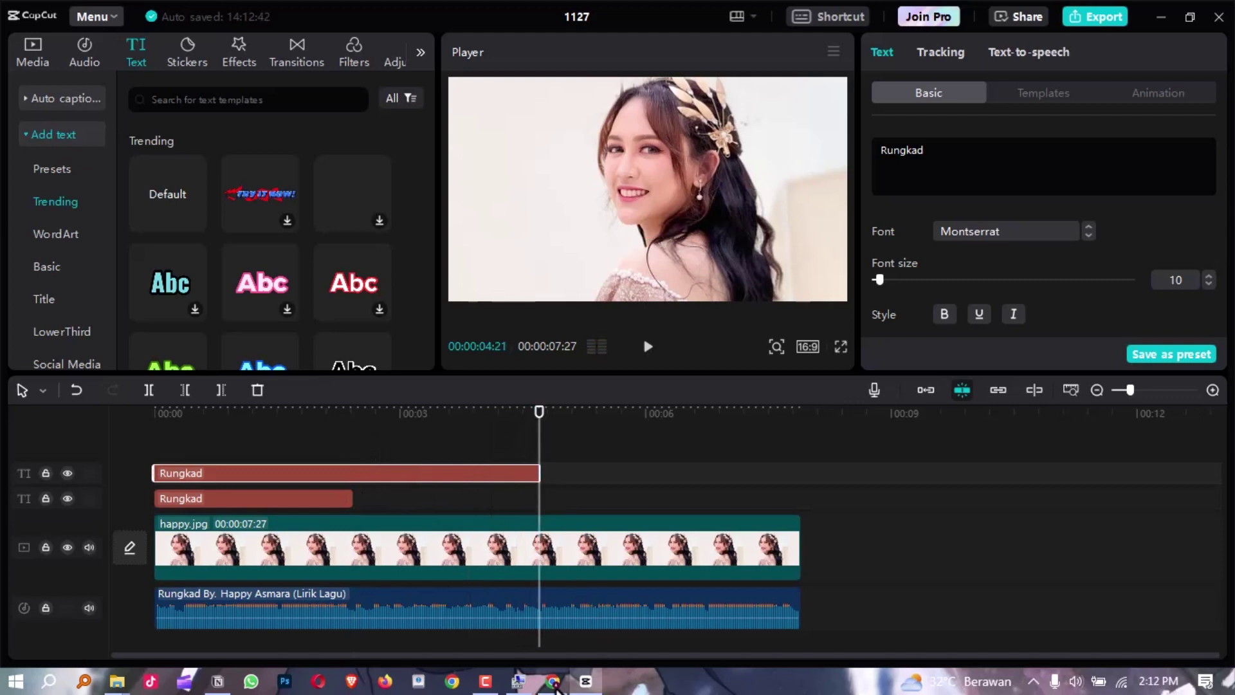
Step: Copy the lyric "Entek Entek an" from the lyrics page in Chrome, replace the upper clip's text with it, and scrub through to check it
click(553, 683)
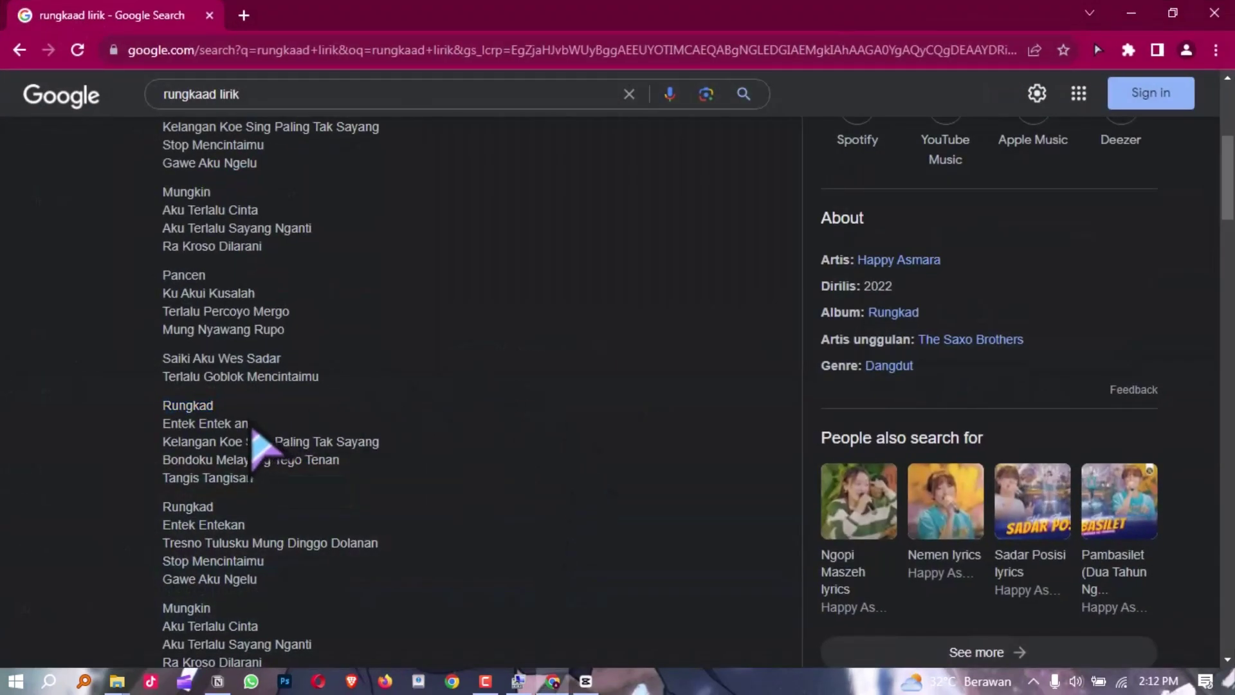
drag(252, 430, 168, 442)
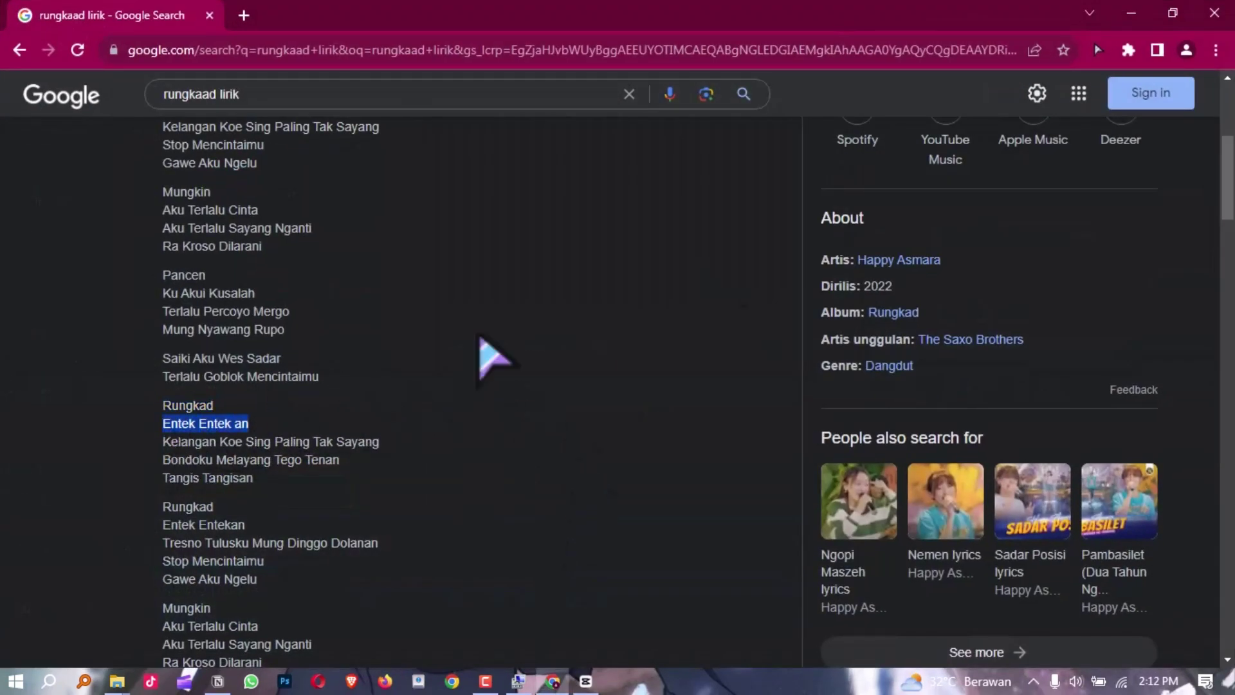
click(1131, 13)
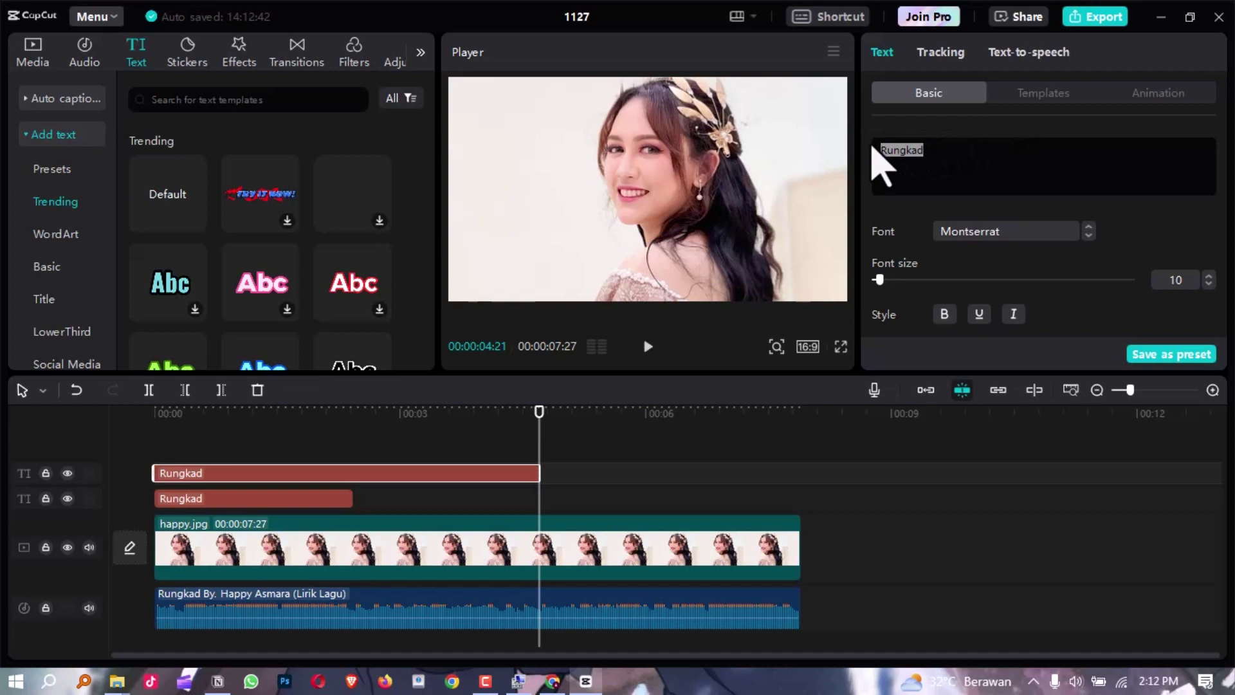
key(ctrl+v)
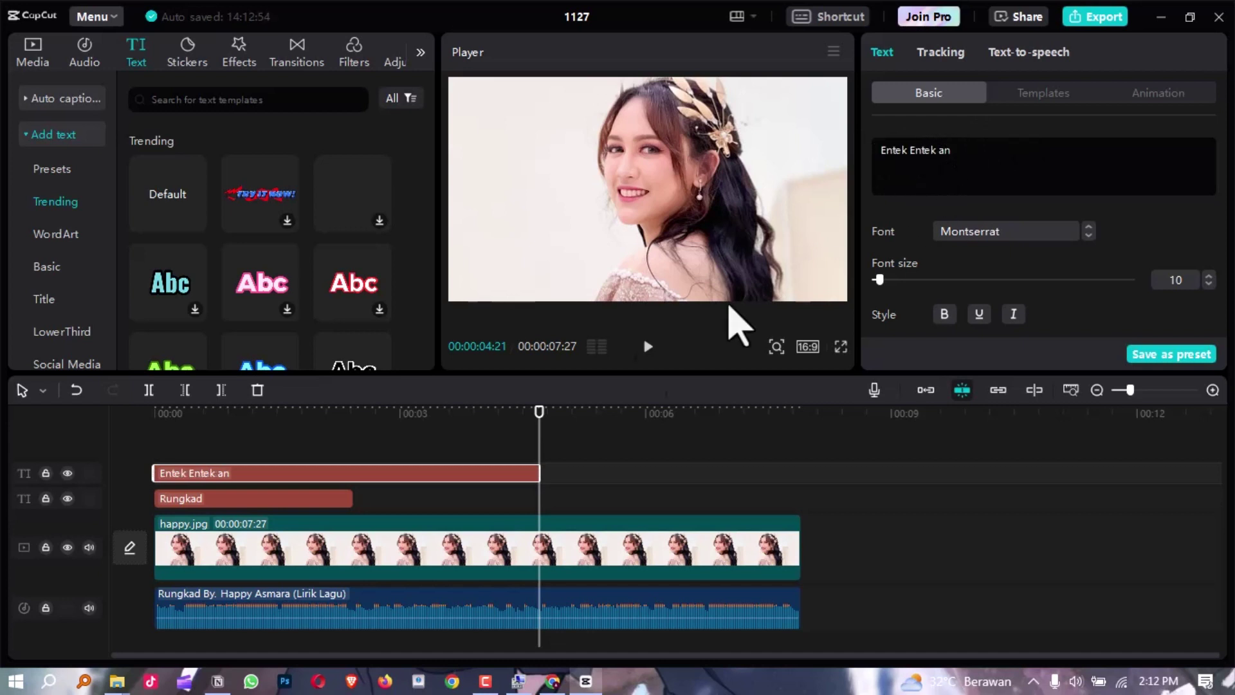
click(389, 414)
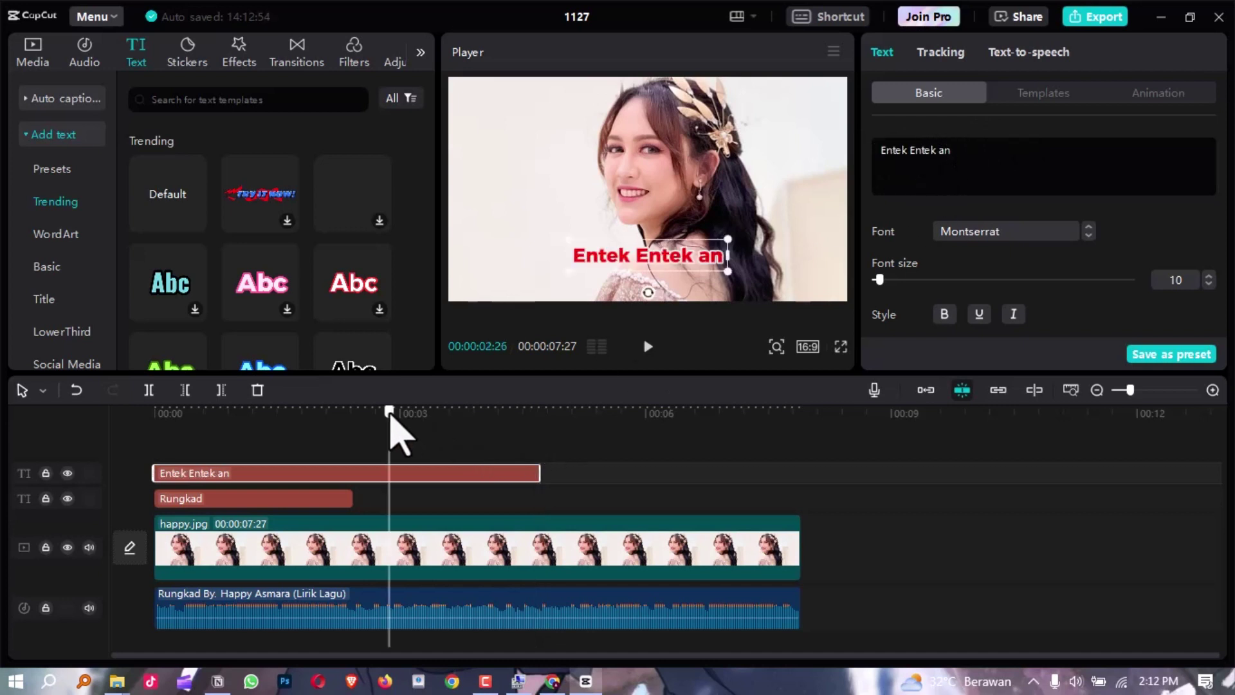
click(319, 414)
drag(320, 419, 523, 444)
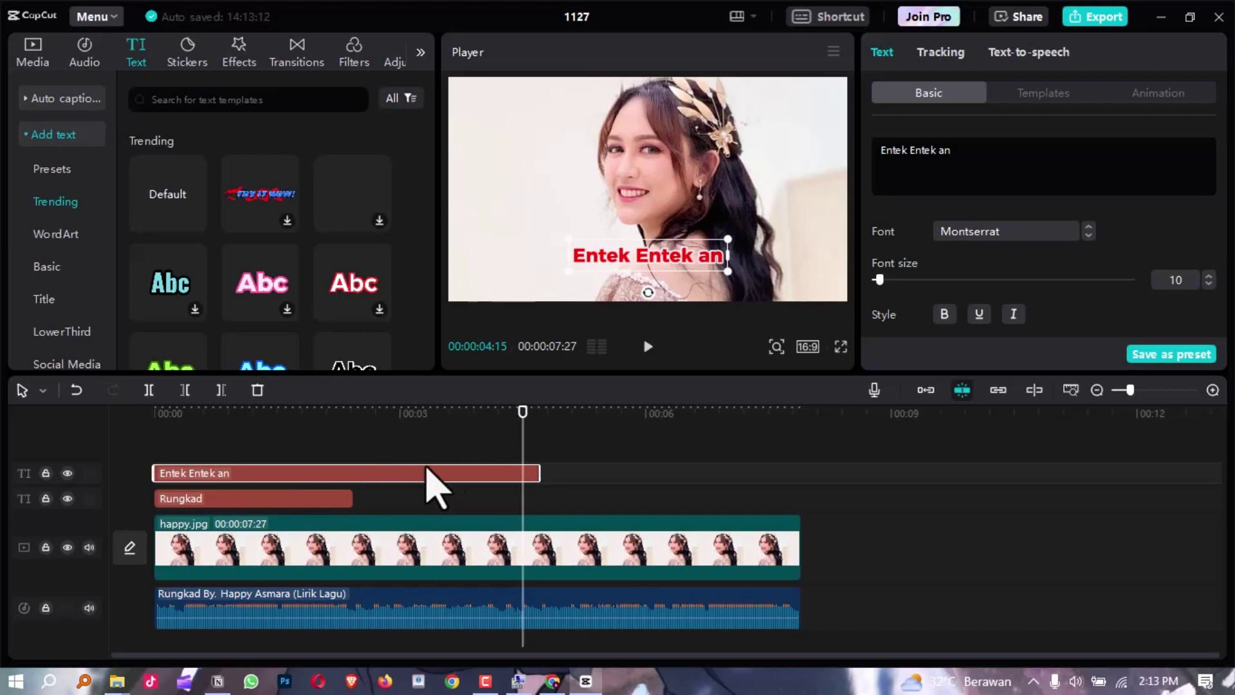
Step: Add a copy of the "Entek Entek an" clip after the "Rungkad" clip and extend it to the end of the photo
key(ctrl+v)
drag(791, 503, 627, 502)
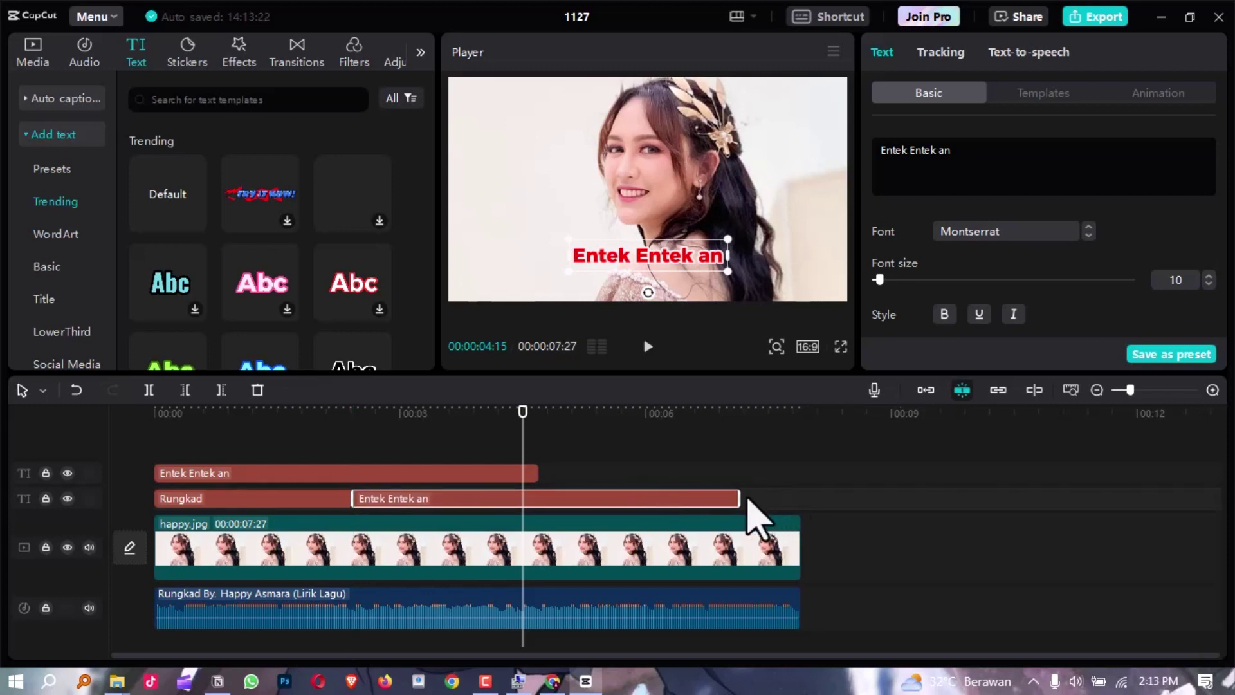
drag(744, 474, 797, 480)
click(687, 454)
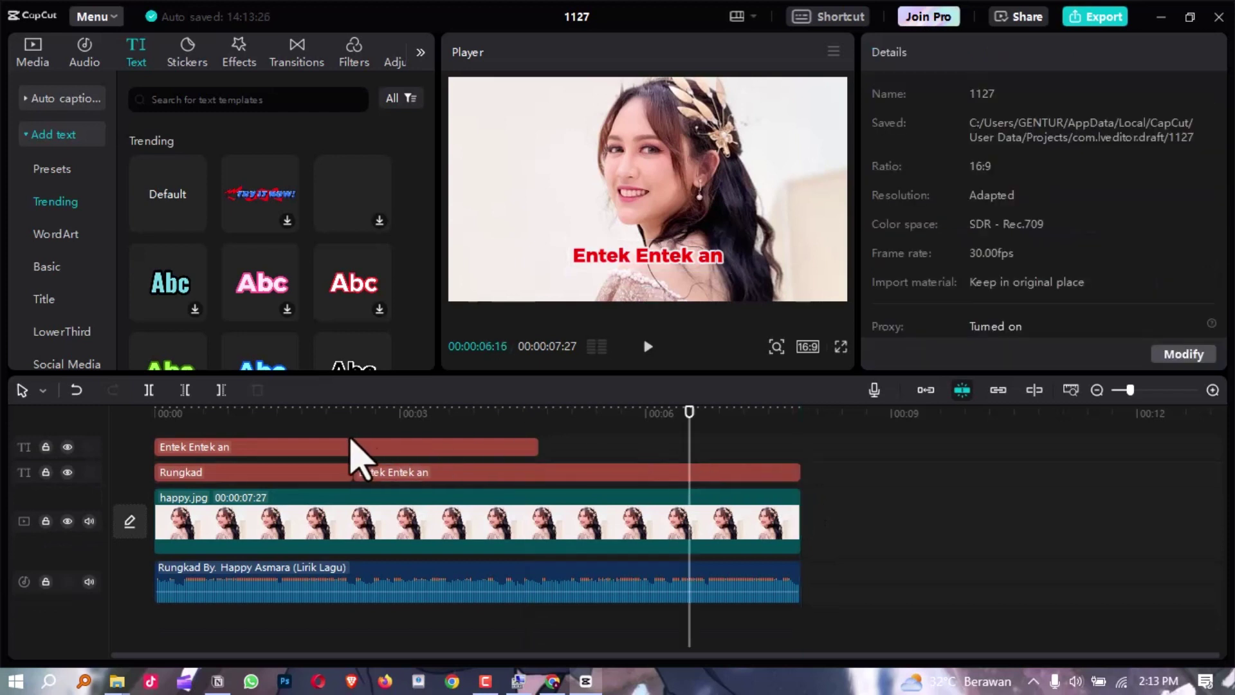
Step: Play the lyrics from the start to check their timing against the song
click(340, 413)
drag(340, 413, 119, 463)
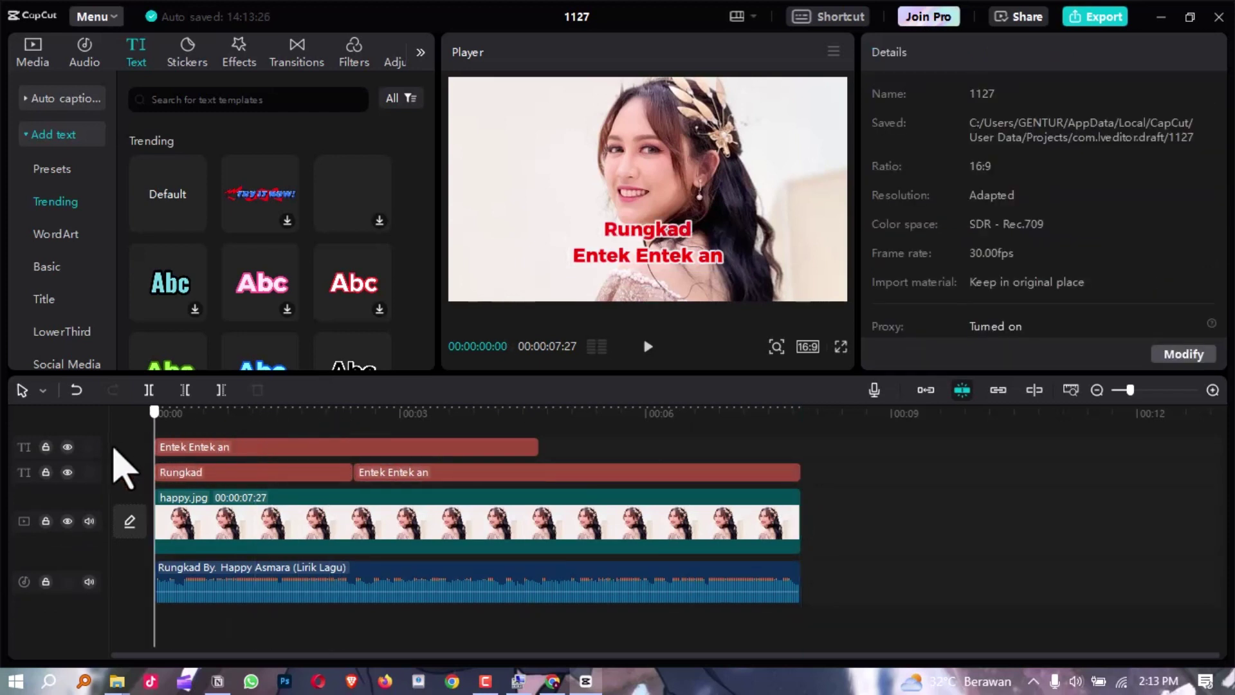
key(space)
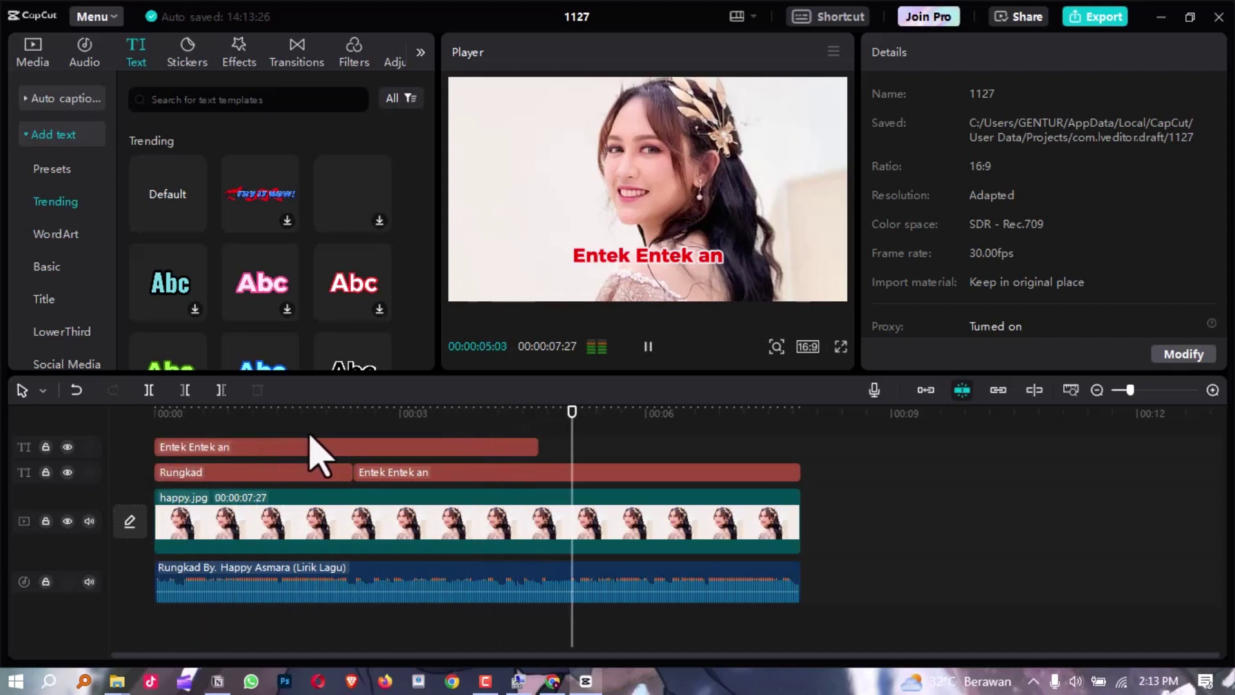
key(space)
Step: Delete the copied "Entek Entek an" clip that follows "Rungkad" on the lower text track
click(600, 477)
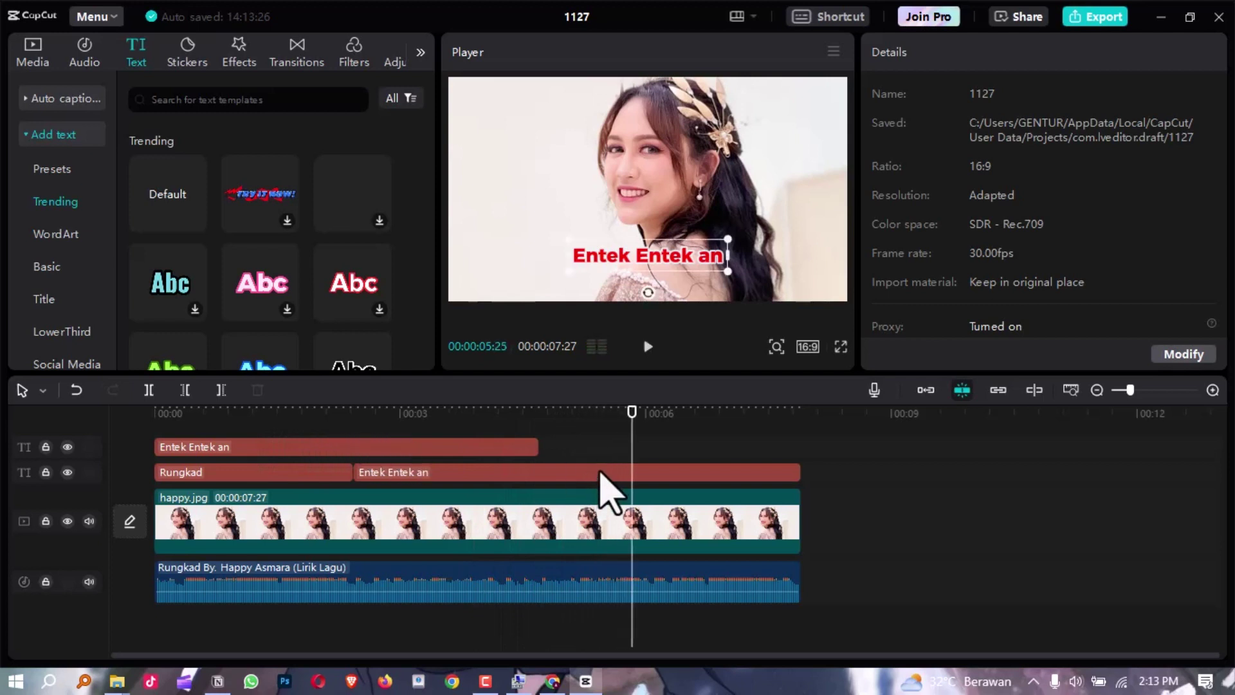
click(400, 417)
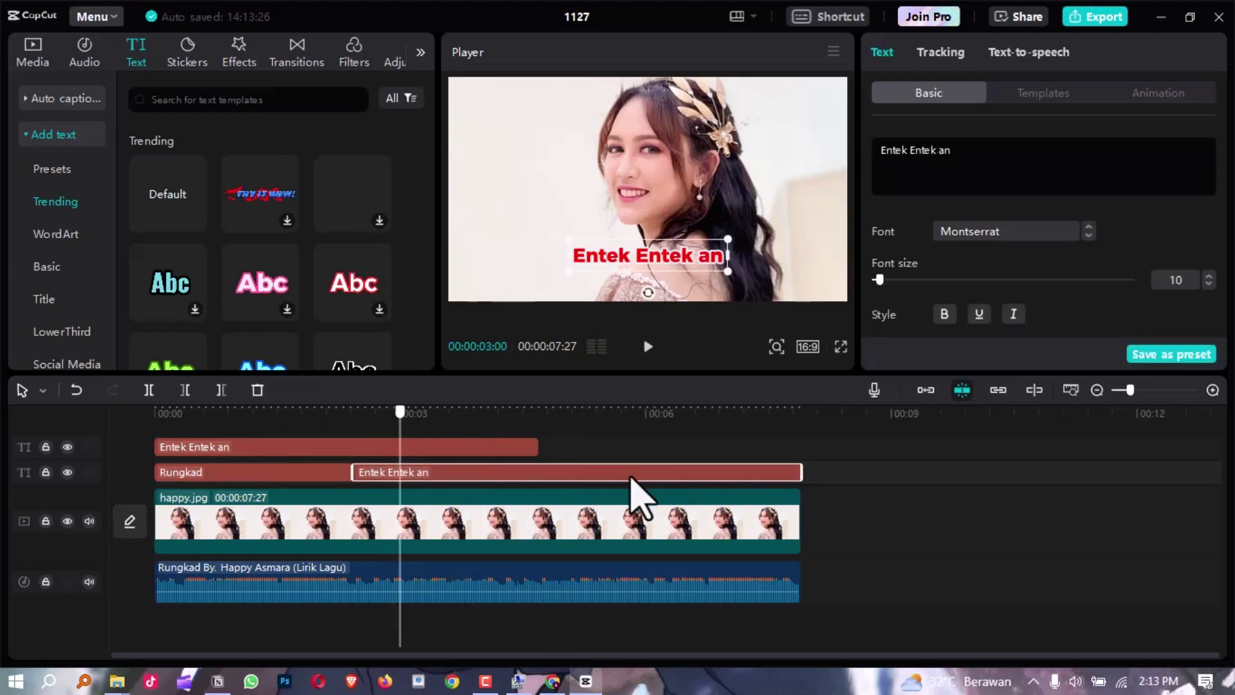
scroll(617, 480, up, 1)
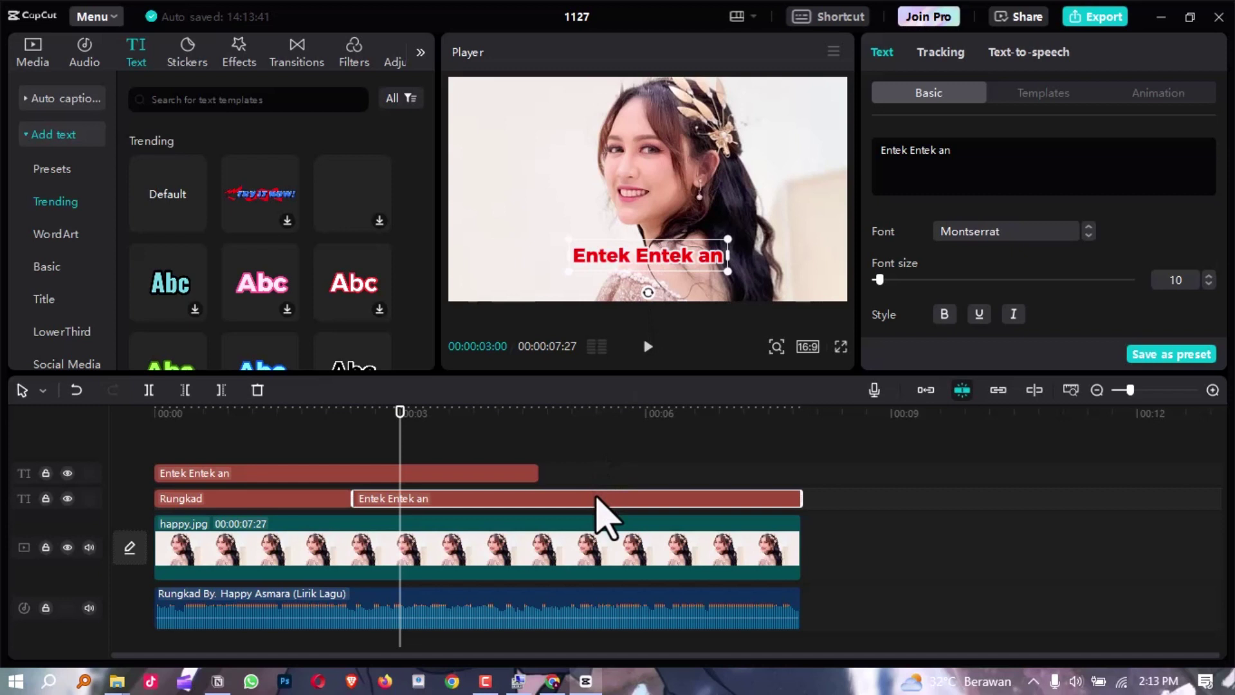
key(Delete)
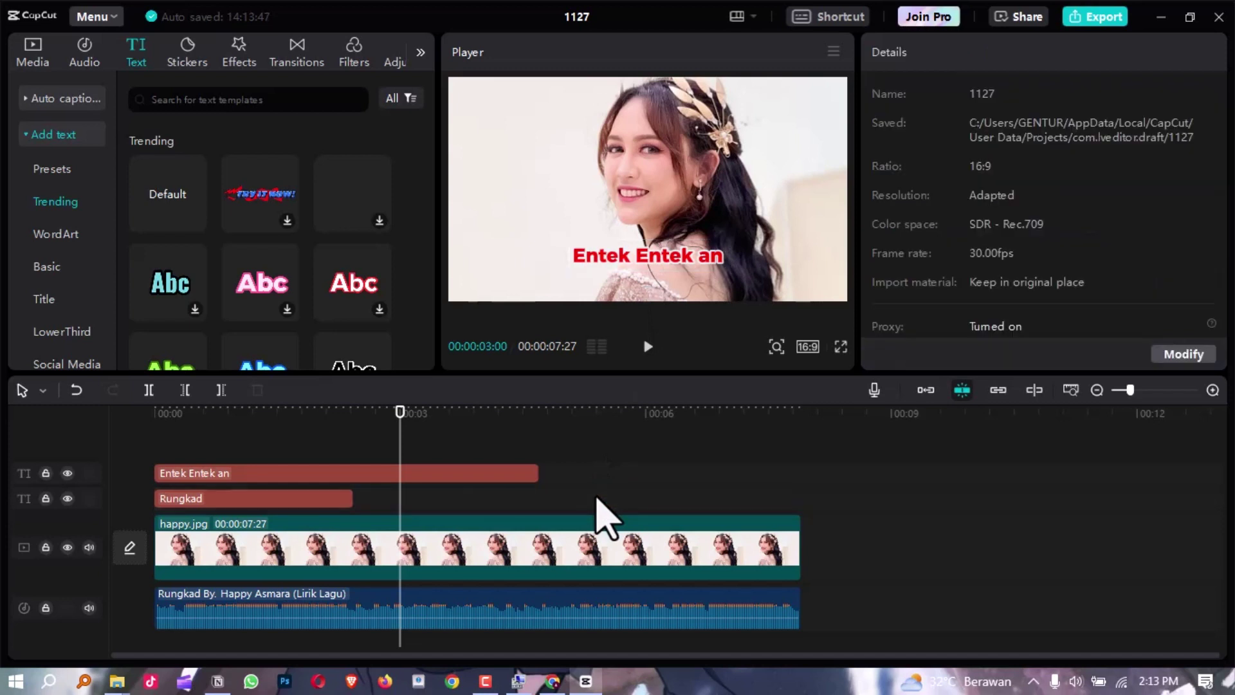
Step: Duplicate the "Rungkad" clip, place the copy right after the original on the same track, and extend it to the photo's end
click(315, 500)
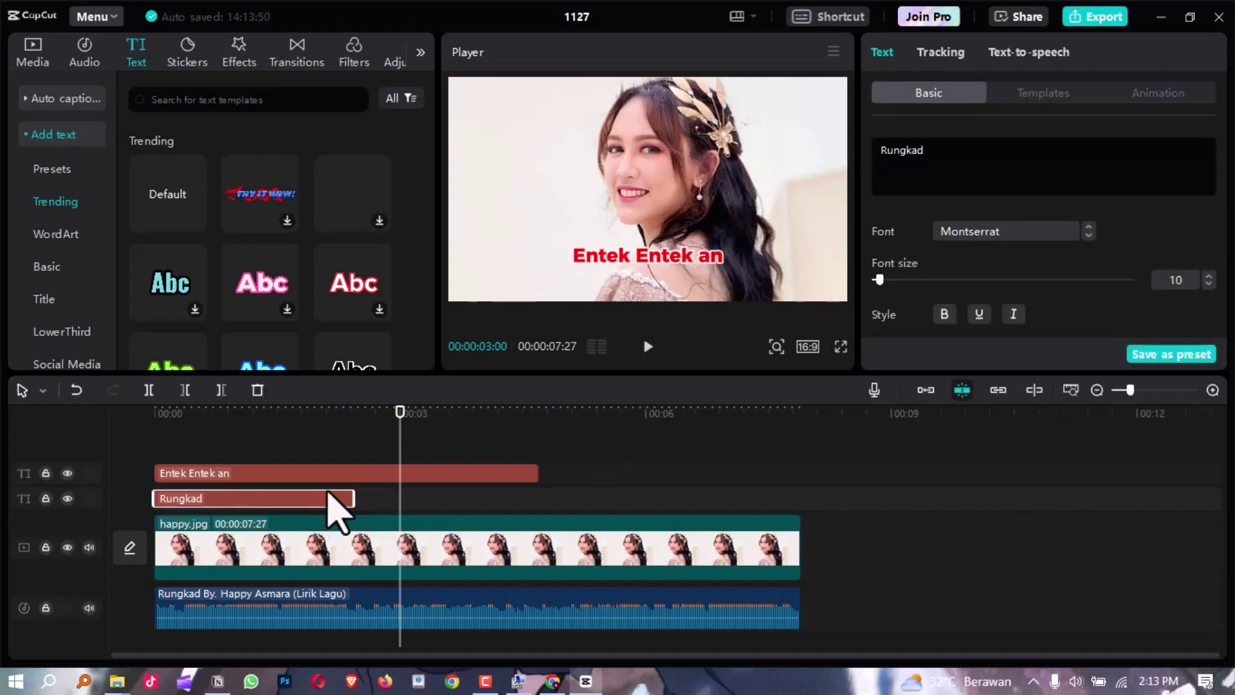
key(ctrl+c)
key(ctrl+v)
drag(476, 499, 427, 501)
drag(555, 502, 801, 524)
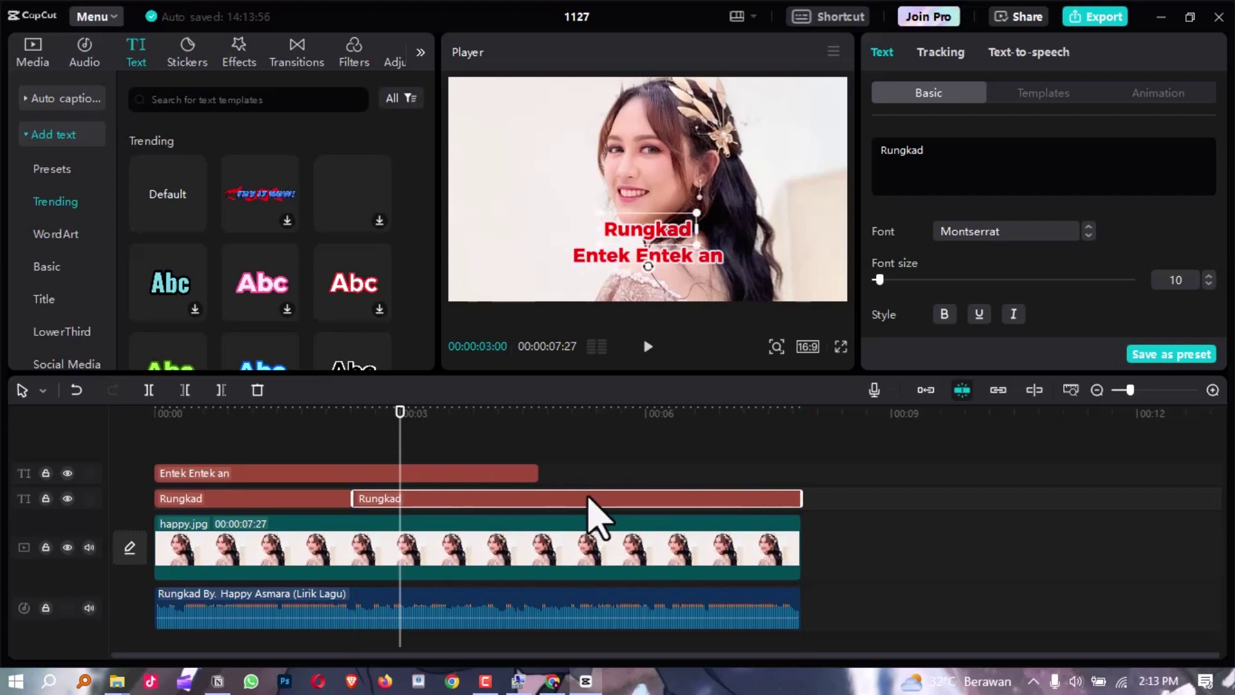
Step: Copy the lyric "Kelangan Koe Sing Paling Tak Sayang" from the lyrics page in Chrome and replace the second "Rungkad" clip's text with it
click(553, 681)
click(337, 447)
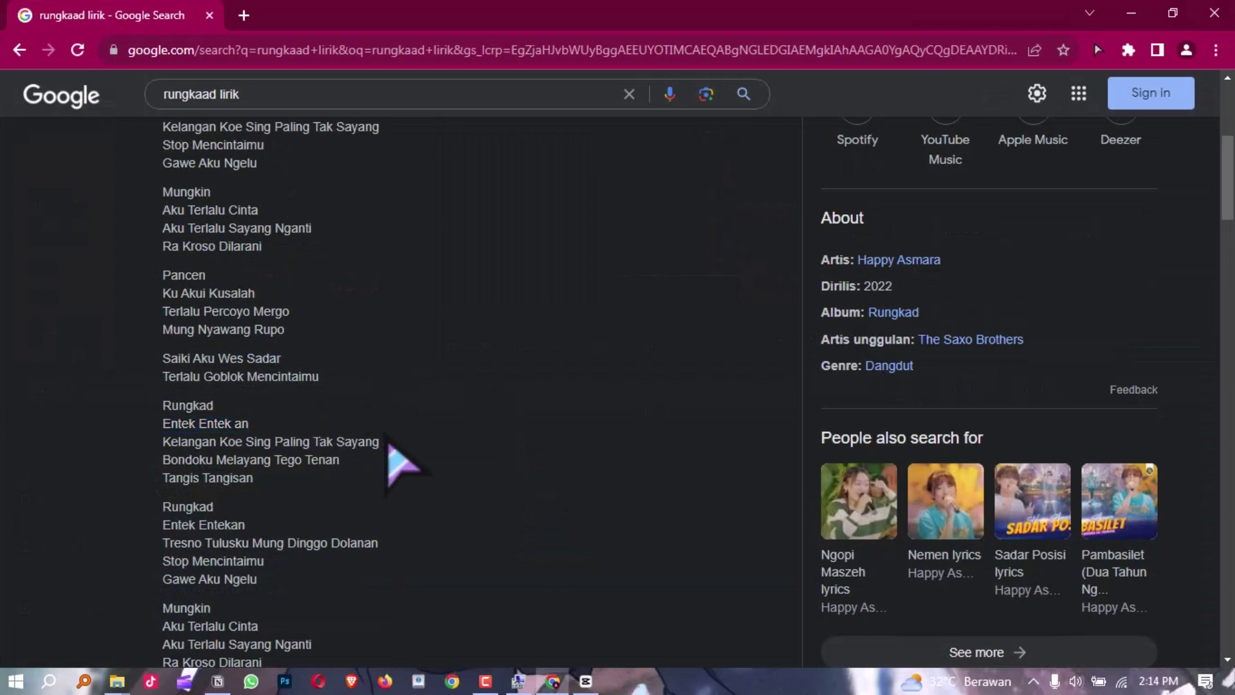
drag(388, 443, 169, 454)
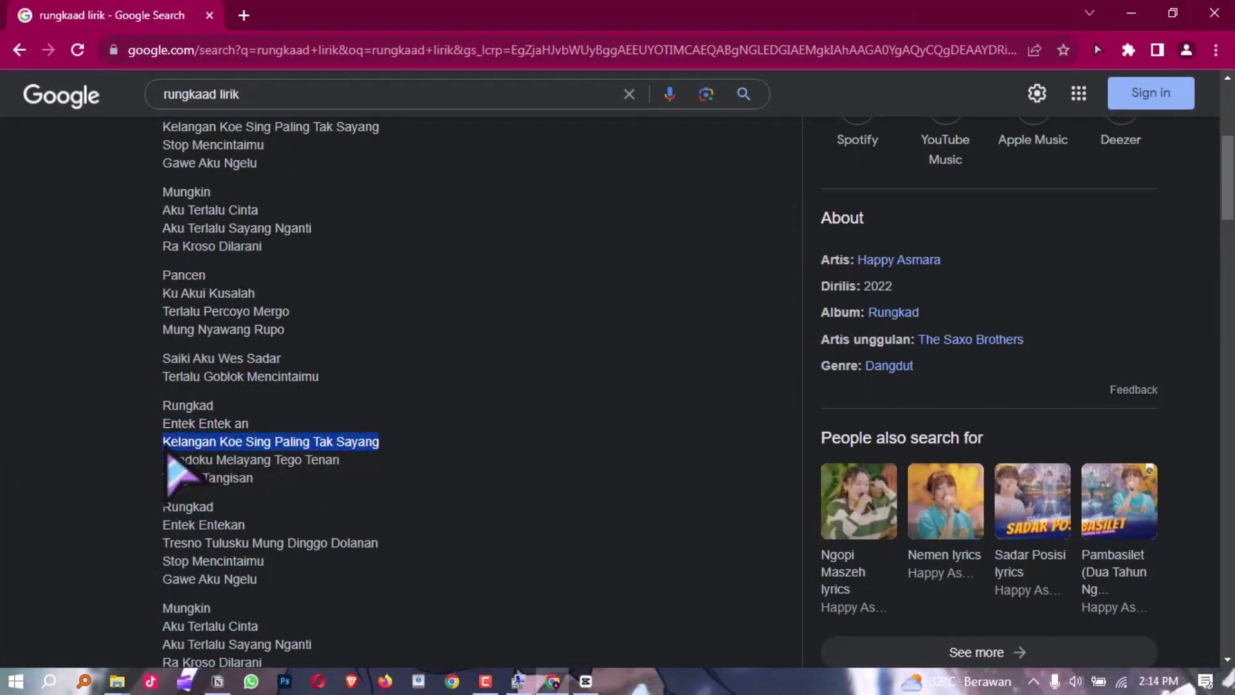
click(1132, 14)
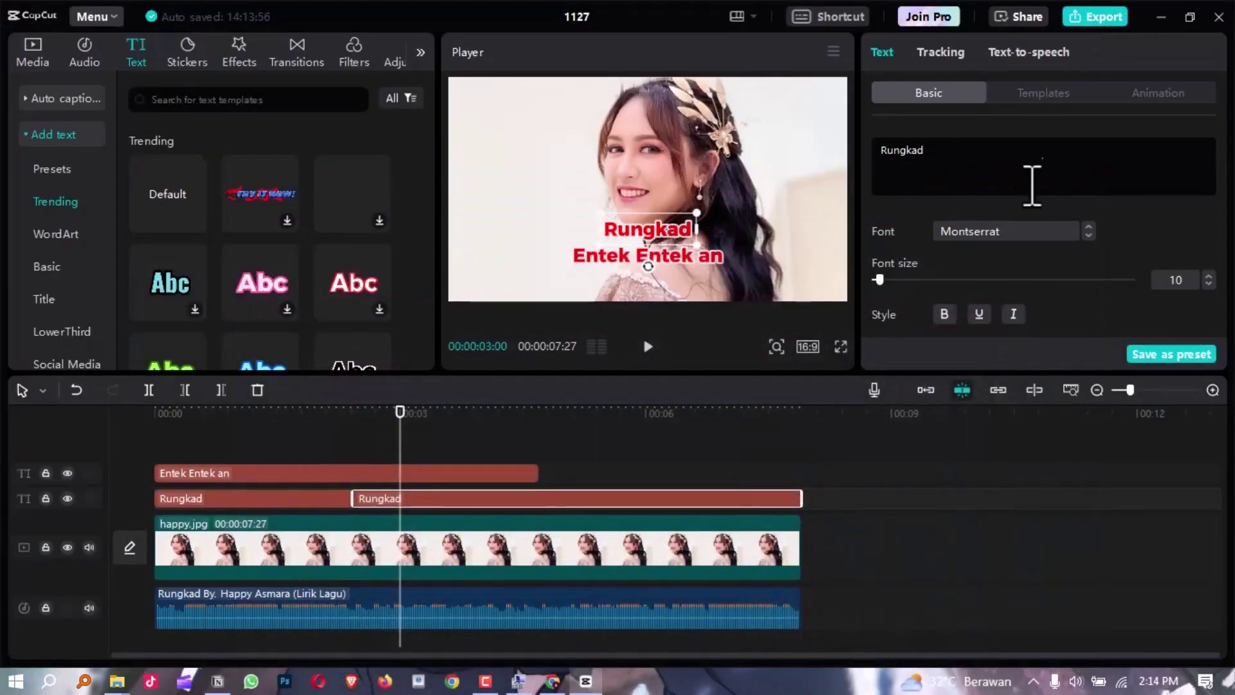
drag(863, 165, 943, 152)
key(ctrl+v)
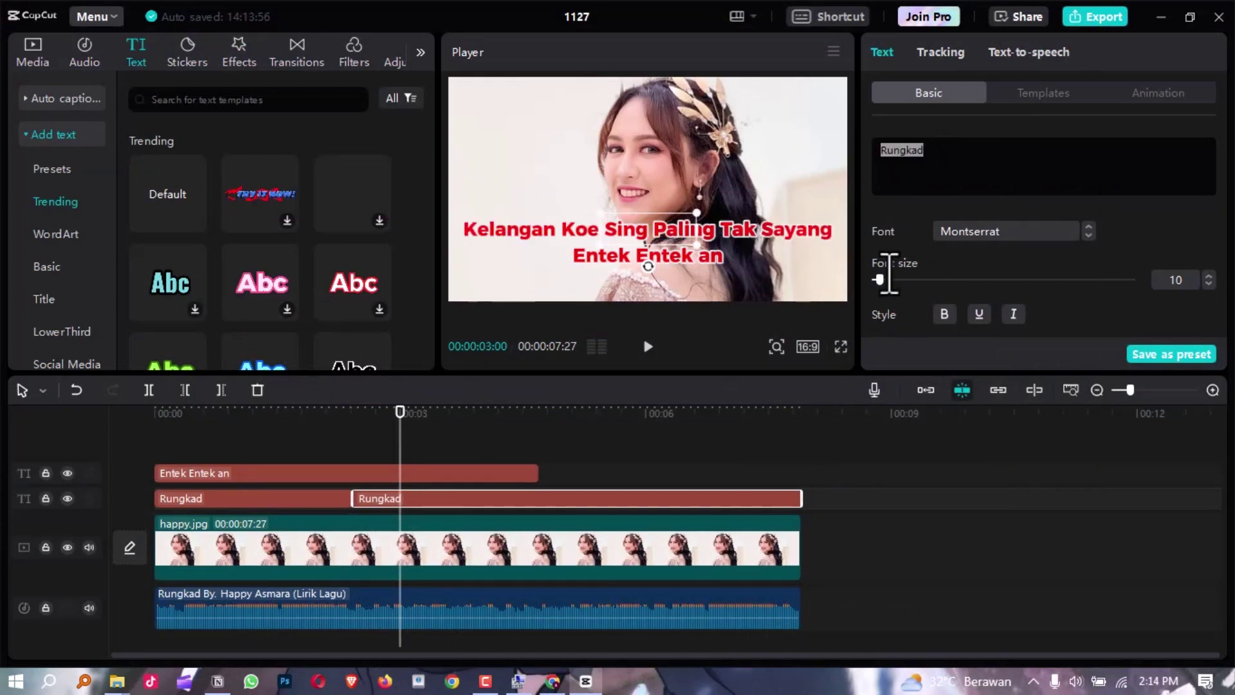
Step: Play the song around the end of the "Entek Entek an" clip to check where the next lyric line starts
click(347, 440)
click(267, 441)
click(512, 434)
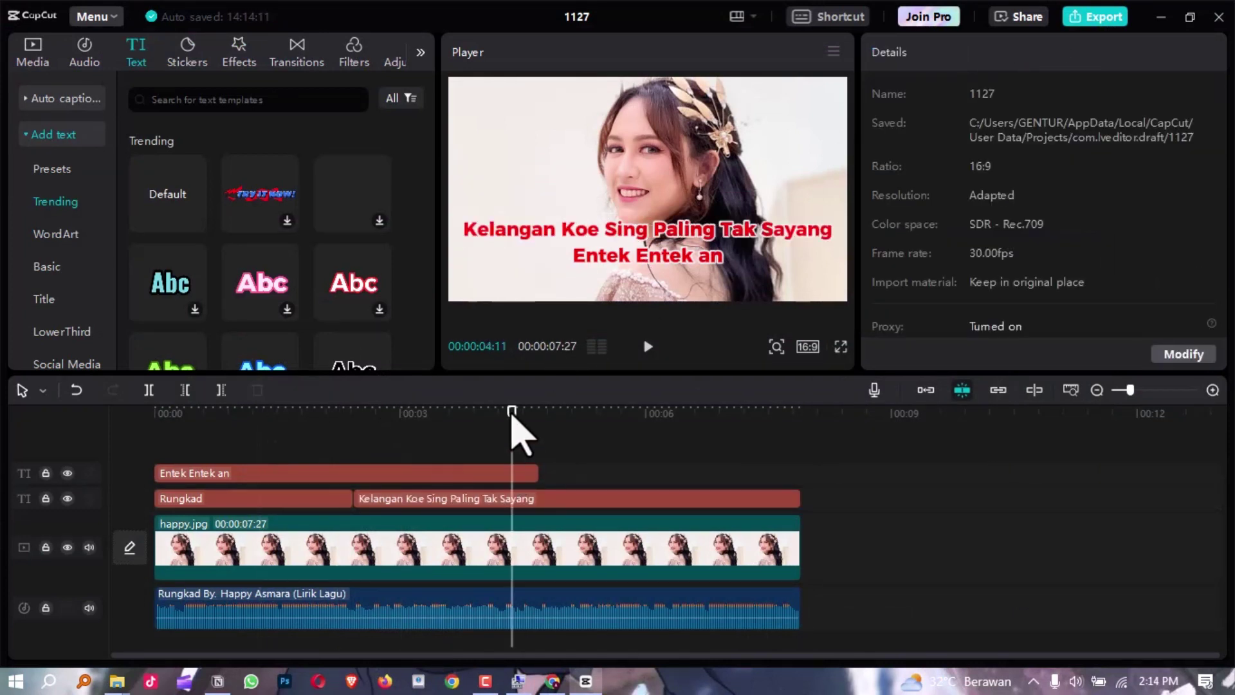
key(space)
key(space)
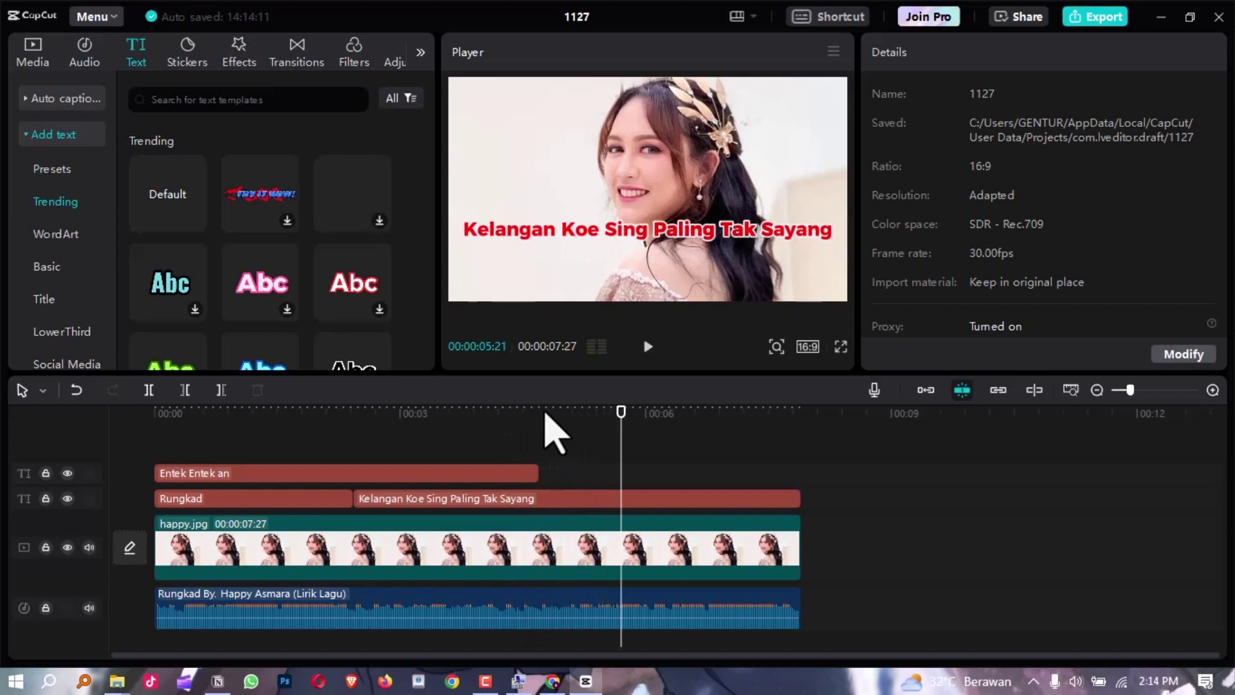
click(546, 415)
click(541, 435)
key(space)
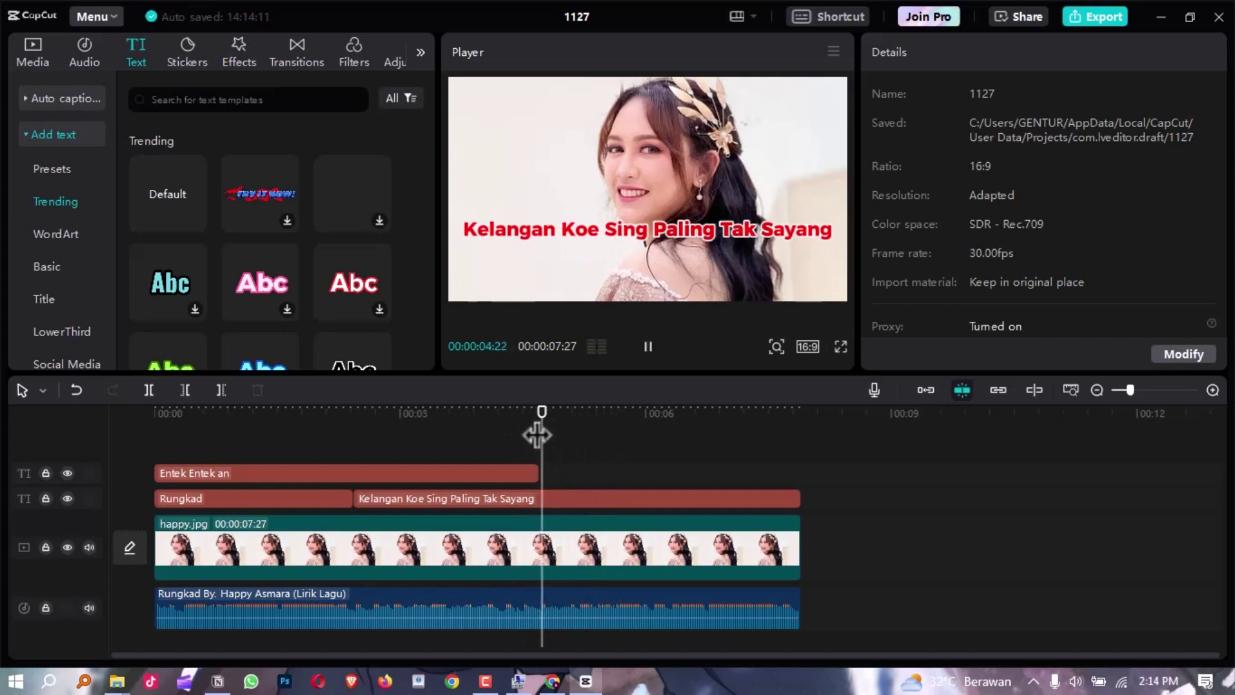
key(space)
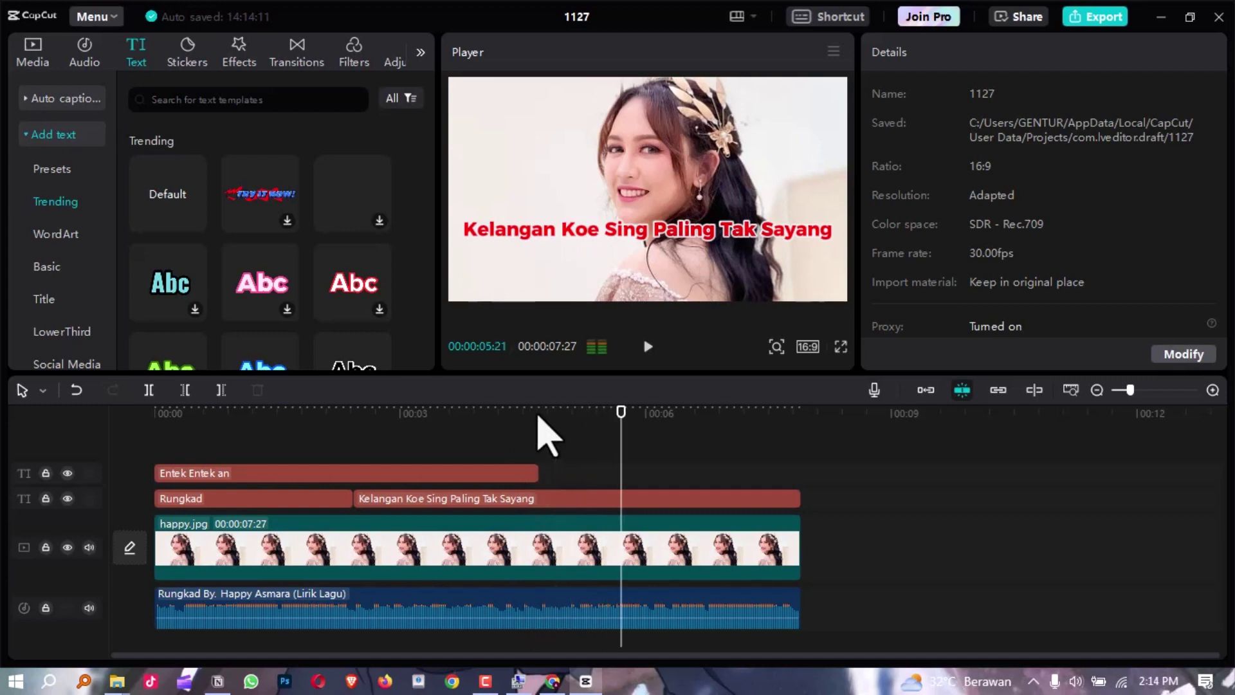
Step: Split the "Kelangan Koe Sing Paling Tak Sayang" clip at 00:00:04:21 and the "Entek Entek an" clip where the "Rungkad" clip ends
click(538, 432)
key(b)
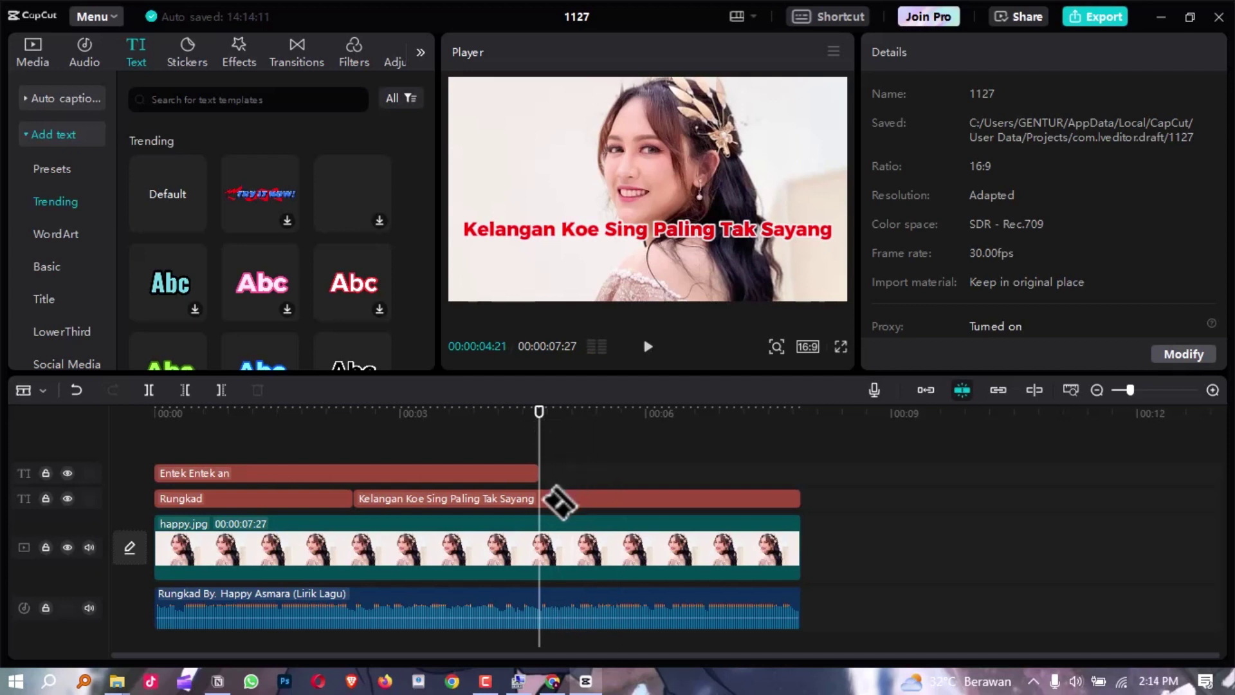
click(553, 495)
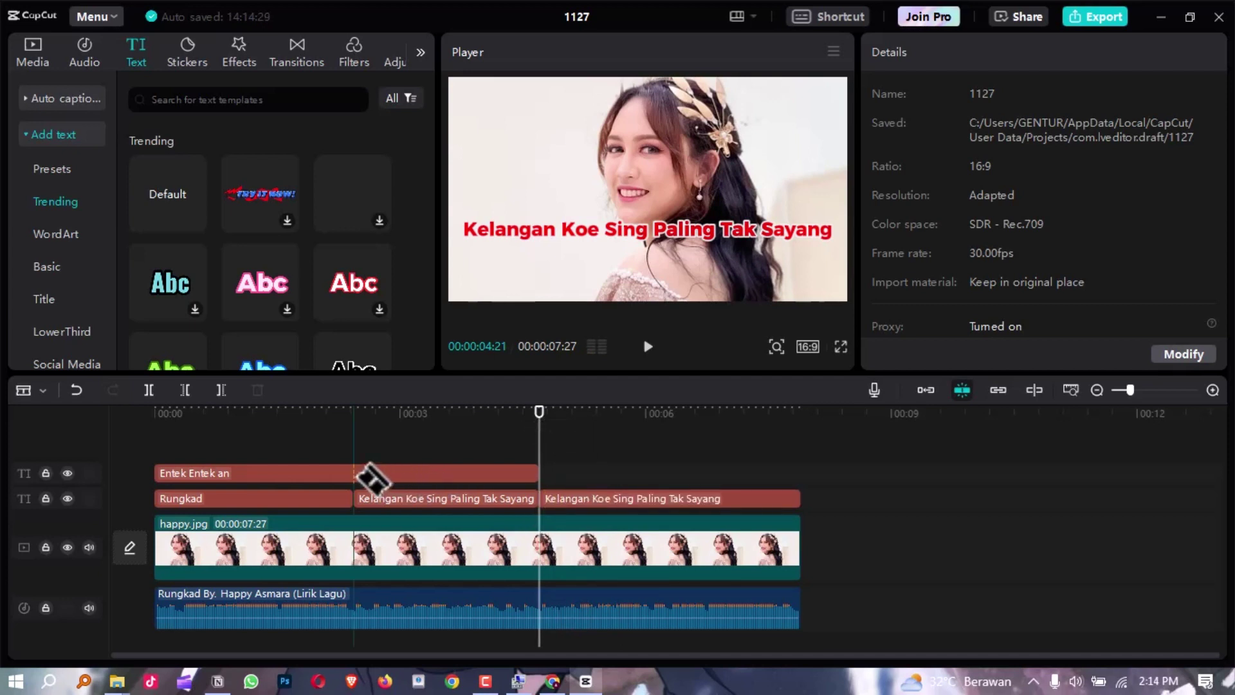
click(374, 472)
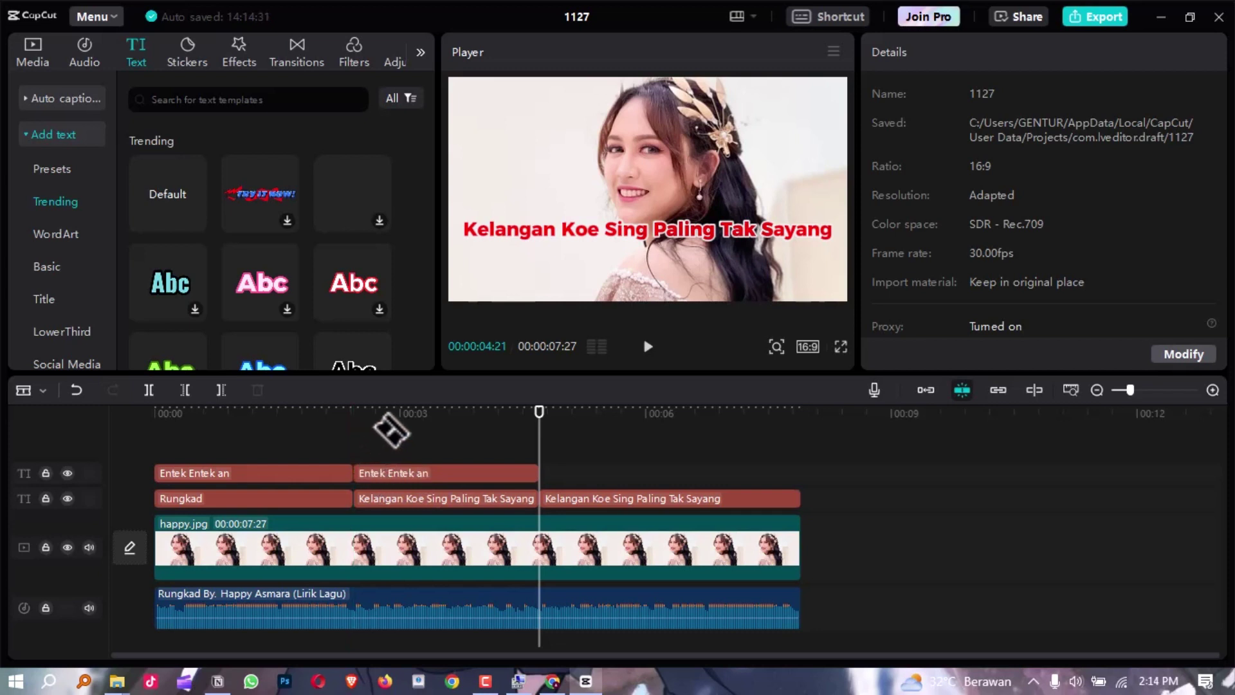
Step: Apply the Karaoke entrance animation to the "Rungkad" text clip and extend its duration to 2.4s, the clip's full length
key(a)
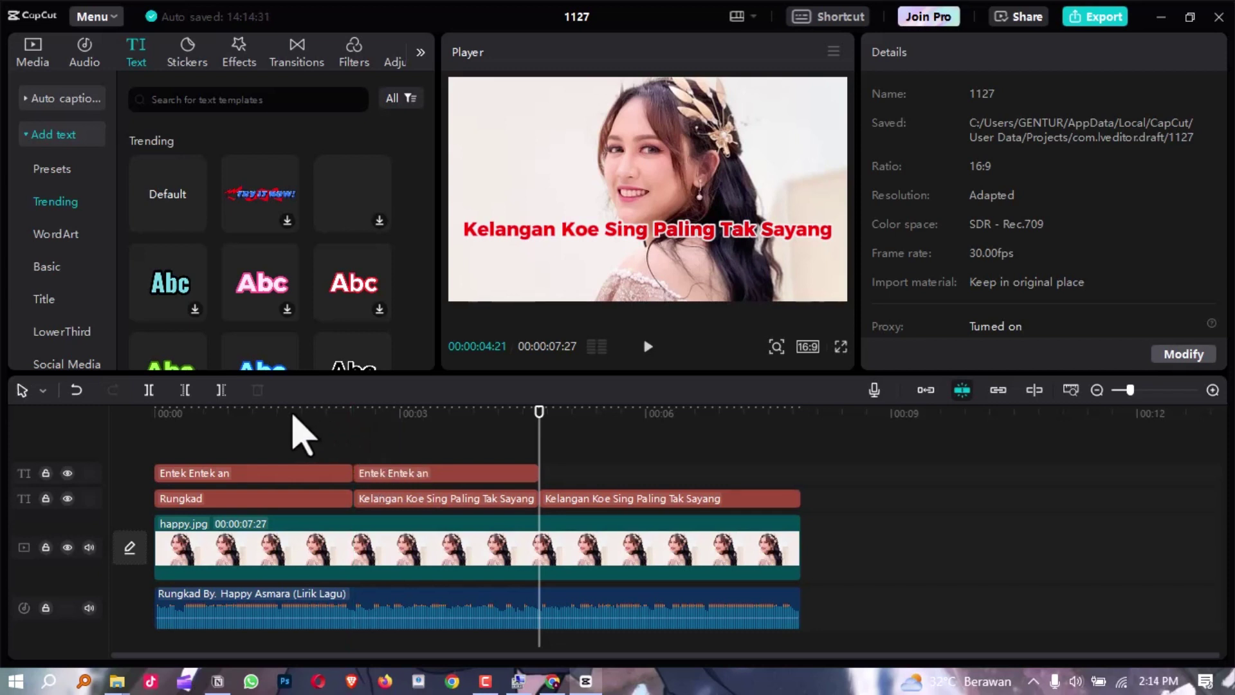
drag(293, 416, 117, 448)
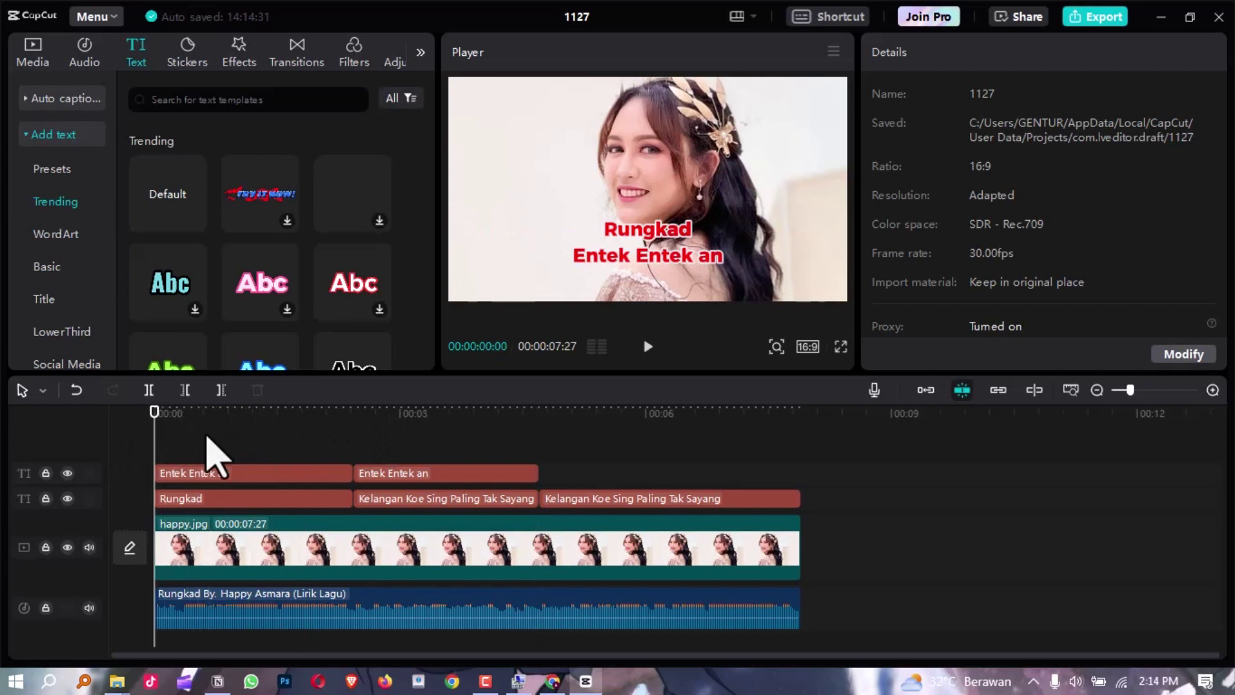
click(270, 499)
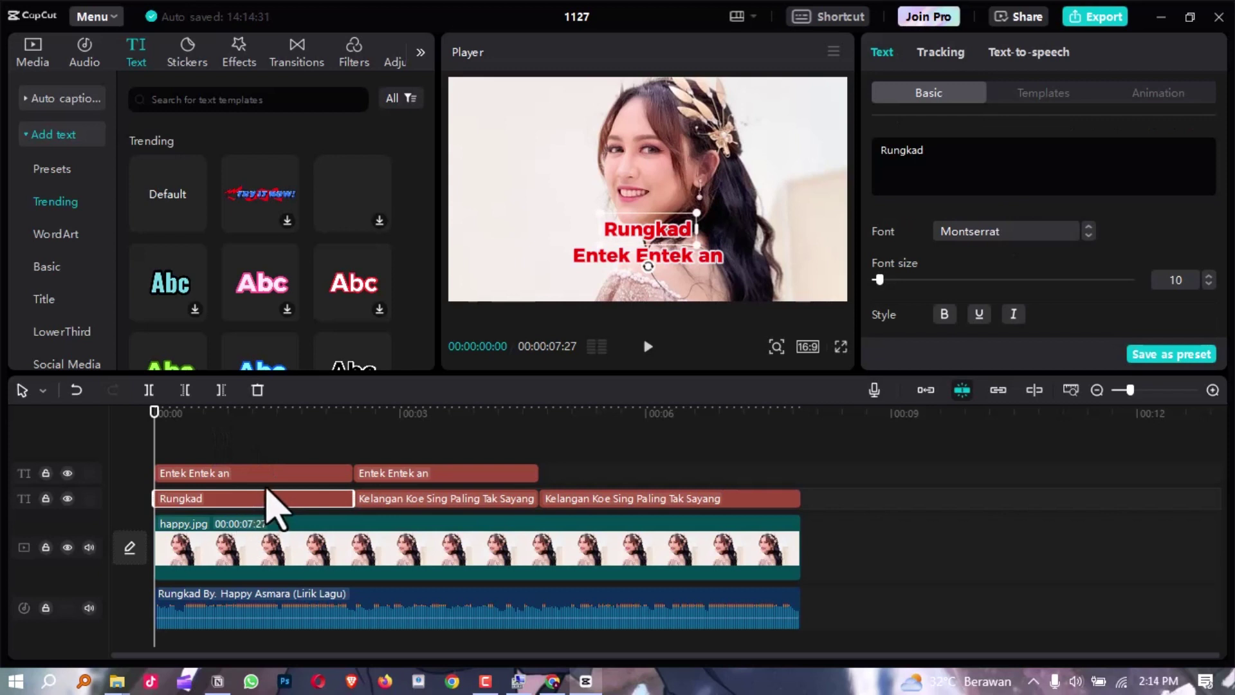
click(1158, 96)
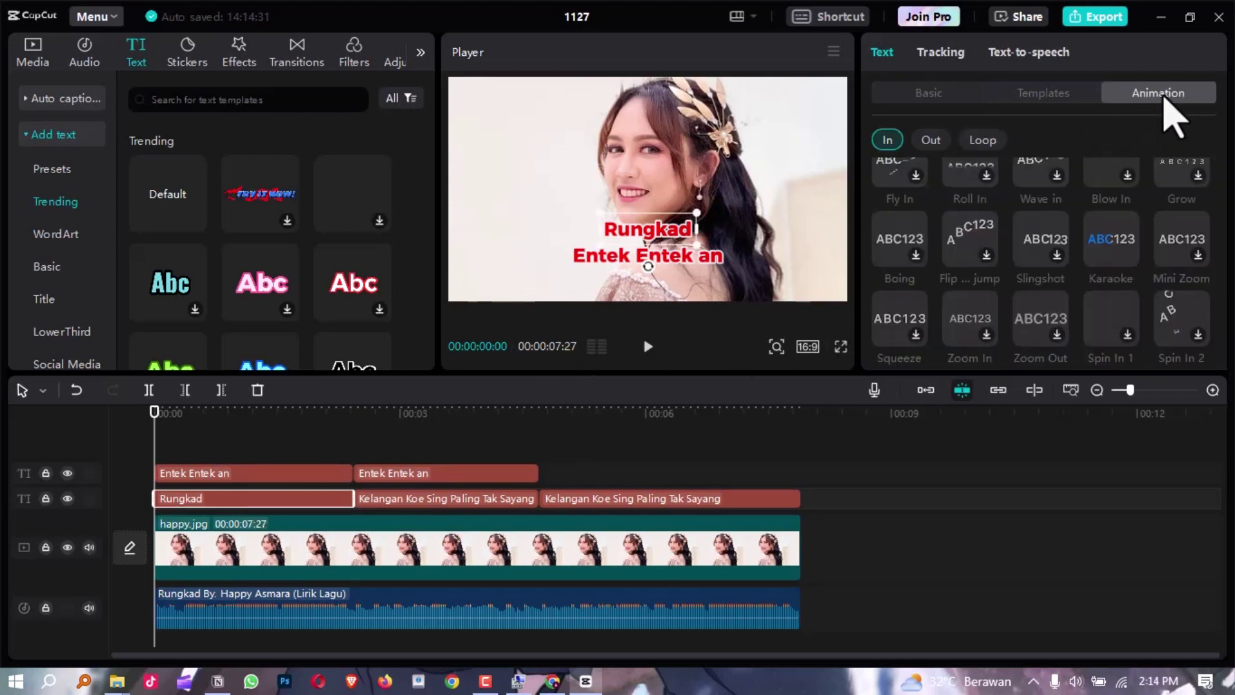
click(1111, 264)
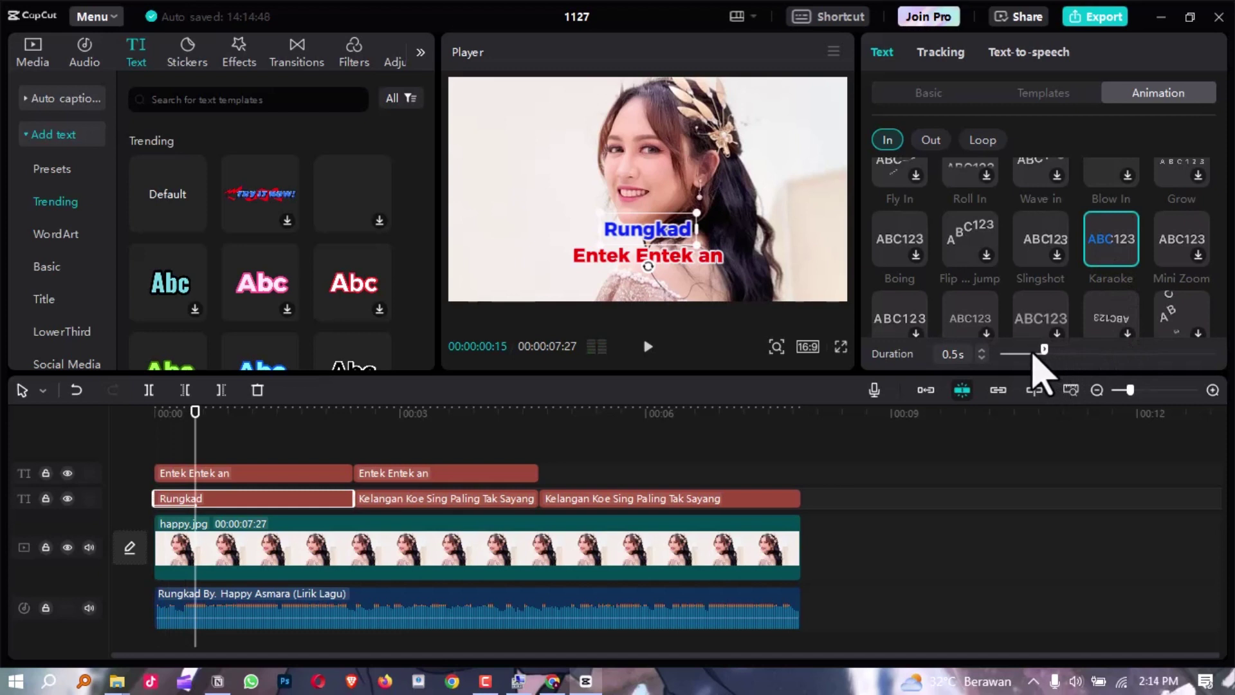
drag(1044, 349, 1212, 354)
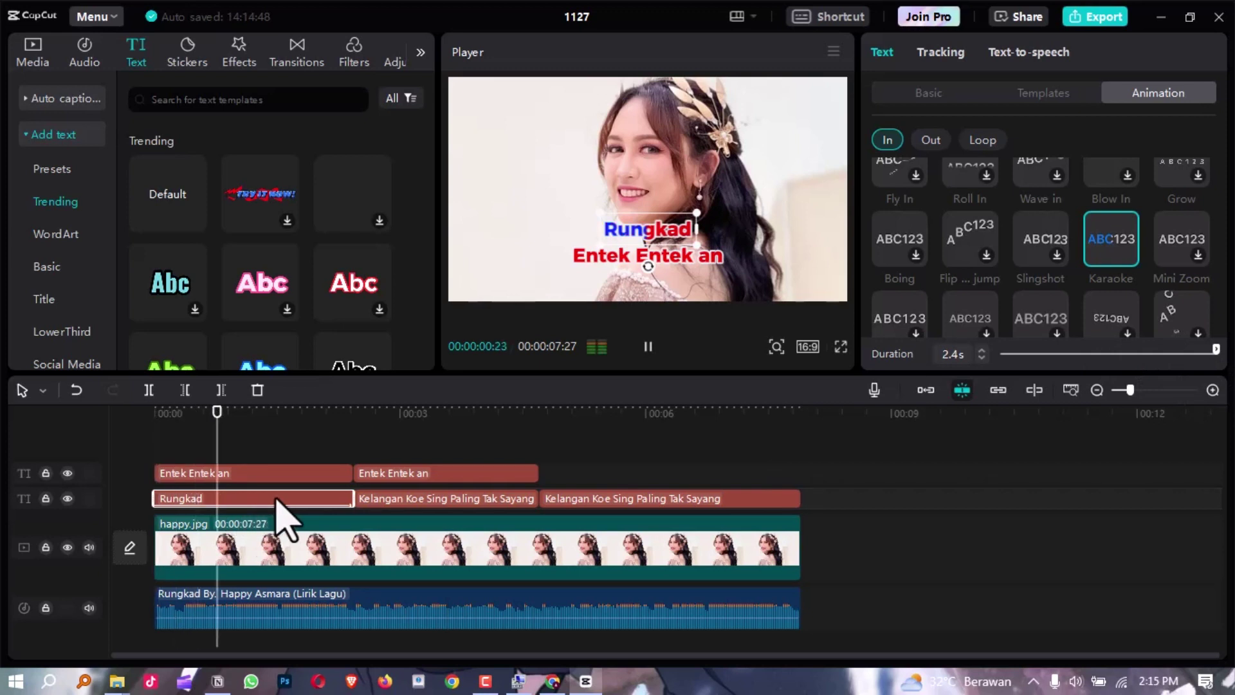
Step: Play the video from the beginning to check the "Rungkad" karaoke animation against the song
key(space)
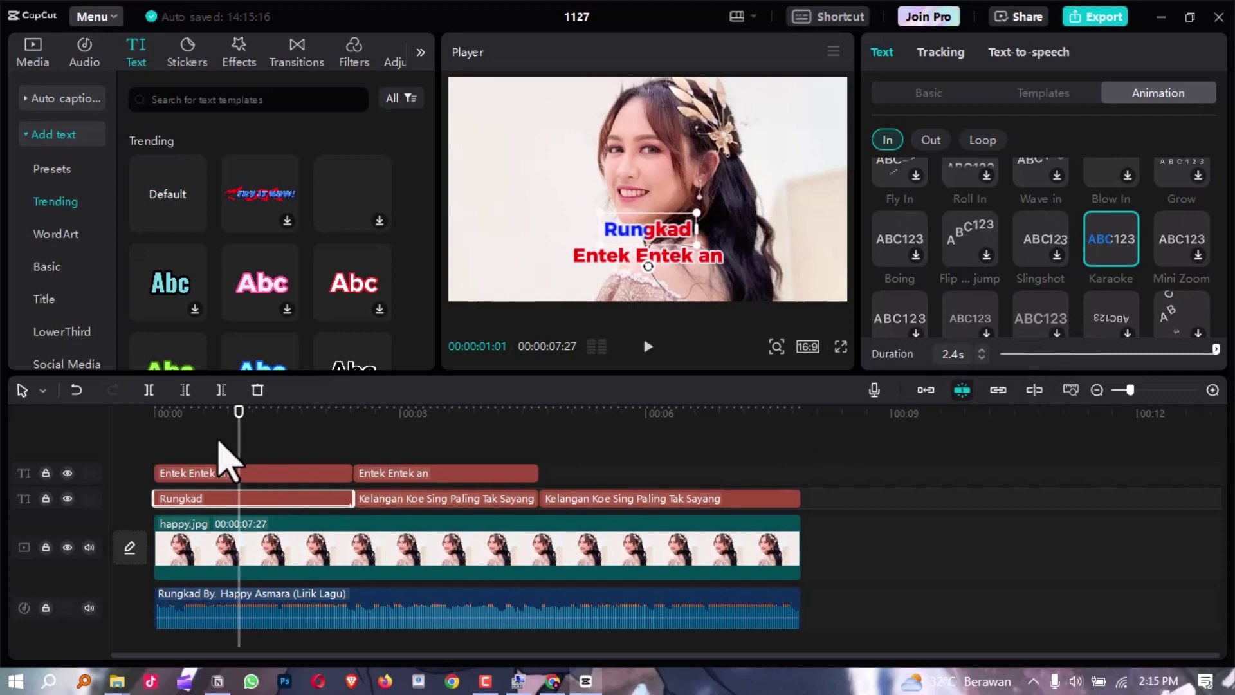
click(186, 415)
click(154, 415)
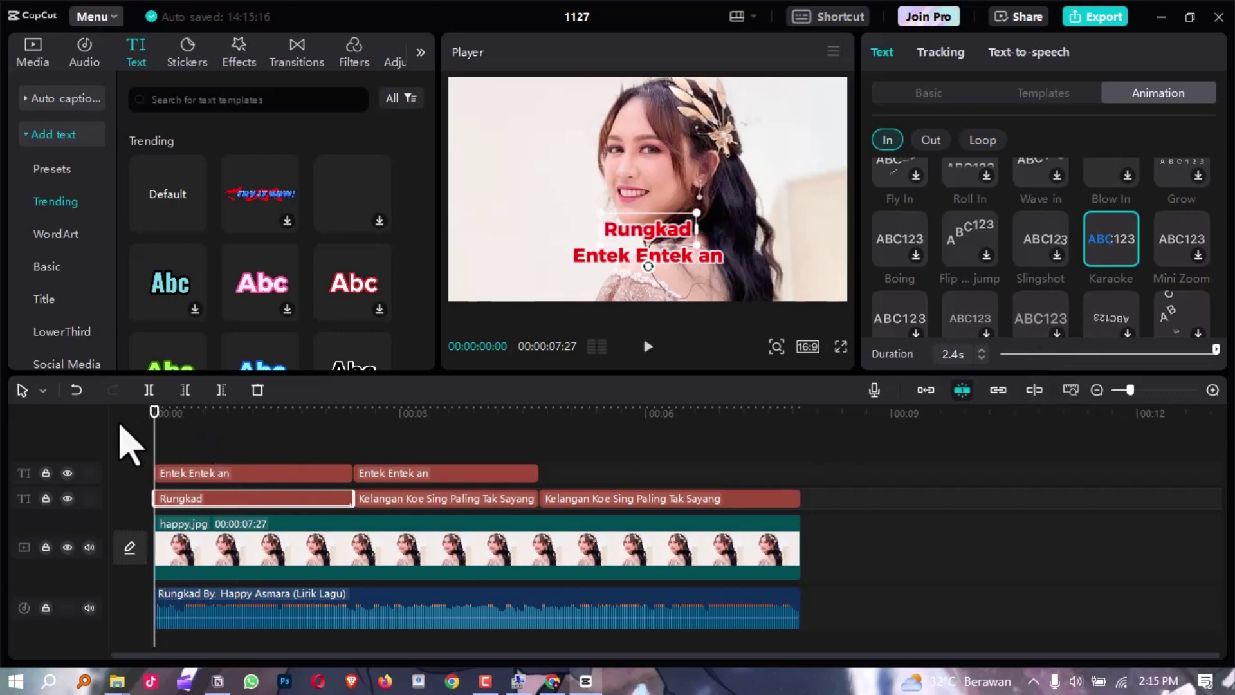
key(space)
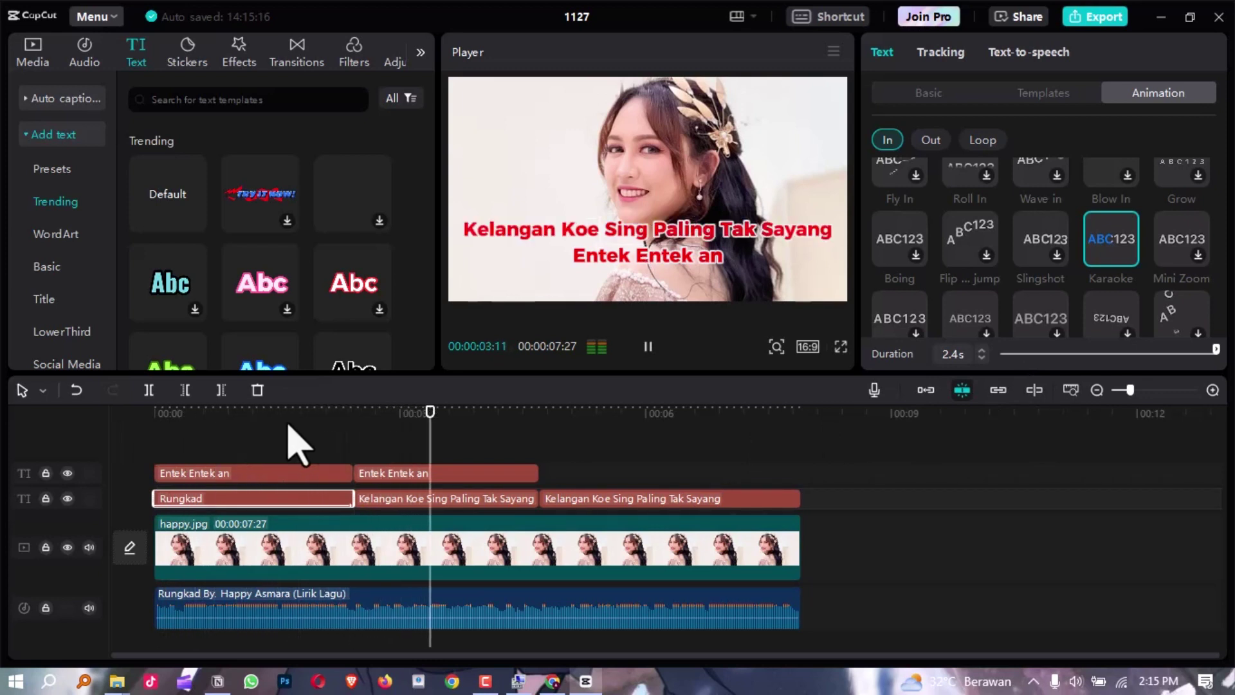
key(space)
Step: Apply the Karaoke entrance animation to the second "Entek Entek an" clip with a duration of 2.3s
click(404, 475)
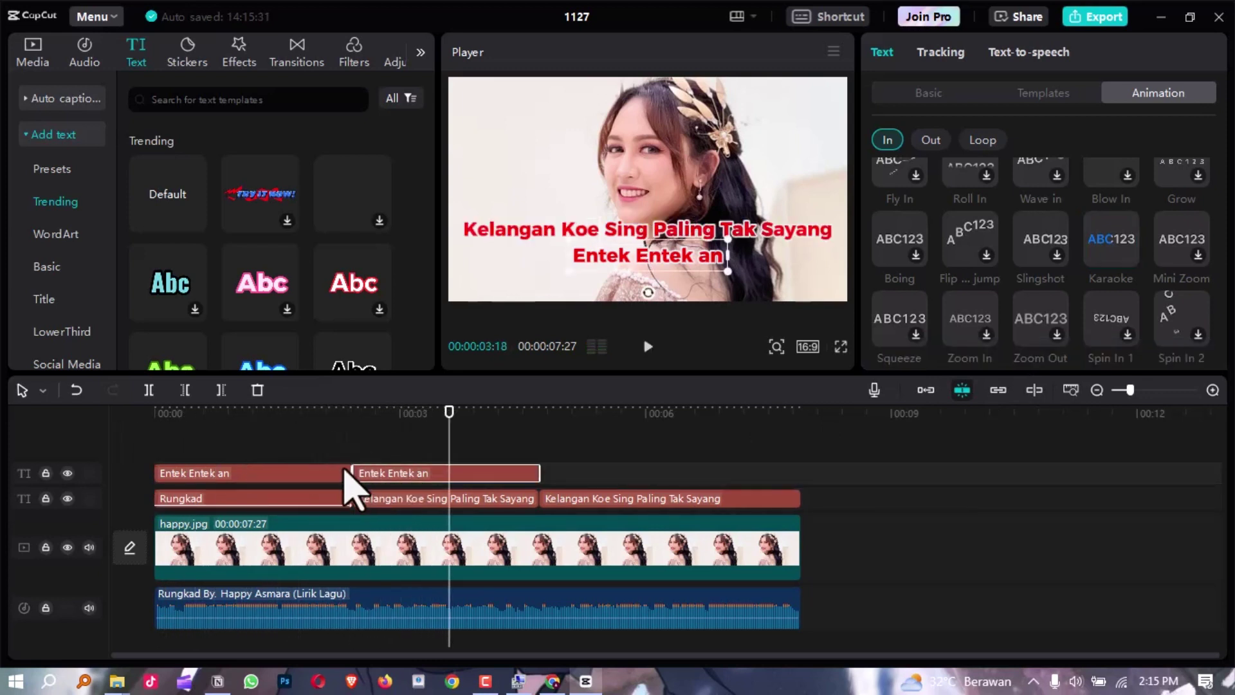
click(269, 425)
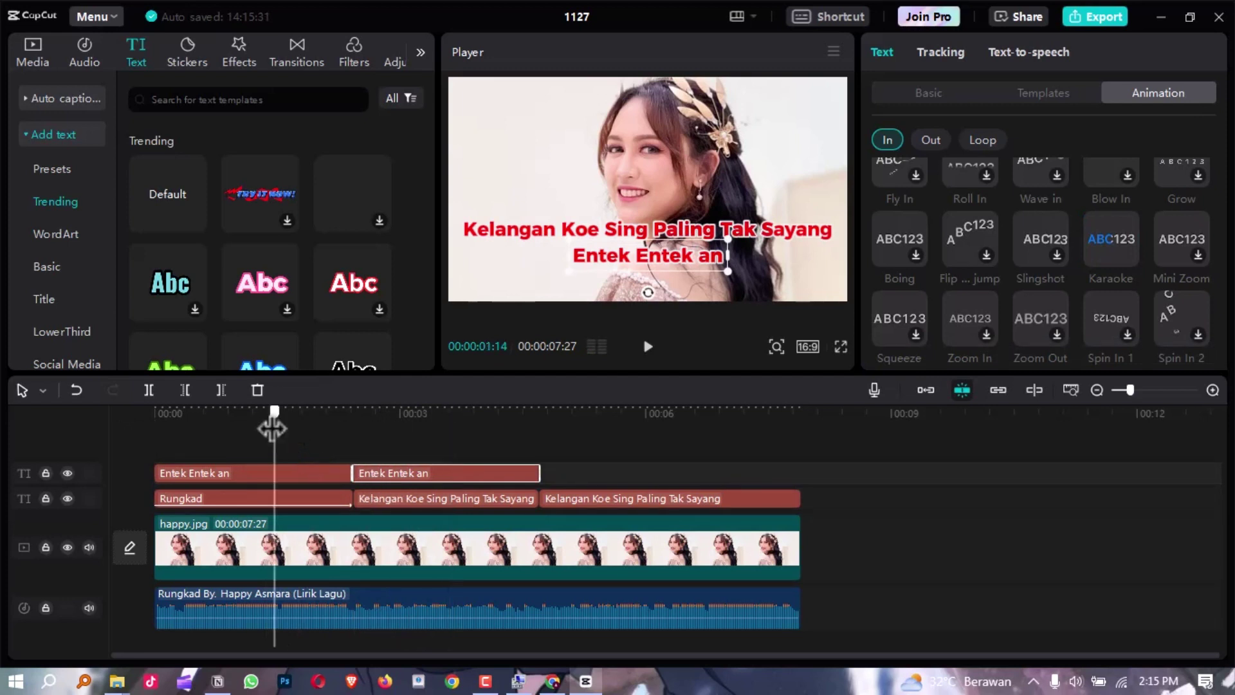
drag(309, 427, 435, 454)
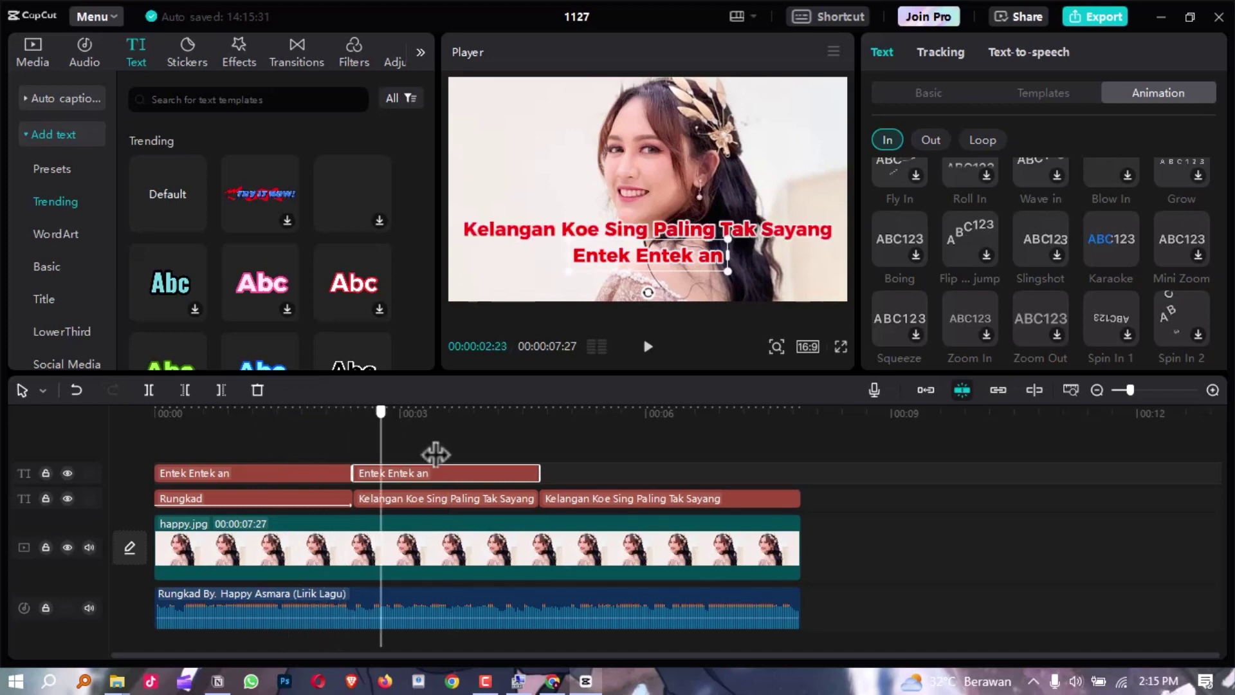
click(1113, 251)
drag(1054, 355, 1232, 362)
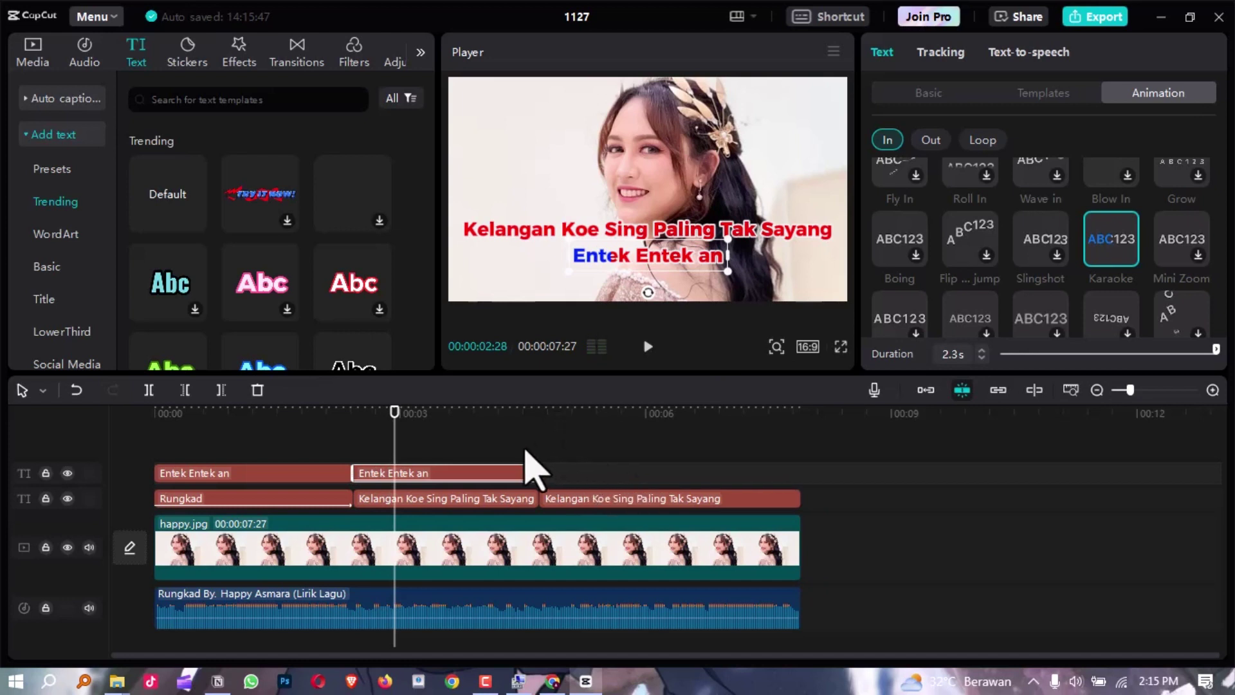
Step: Apply the Karaoke entrance animation to the last "Kelangan Koe Sing Paling Tak Sayang" clip, set its duration to 3.2s, and preview it
drag(479, 437, 559, 431)
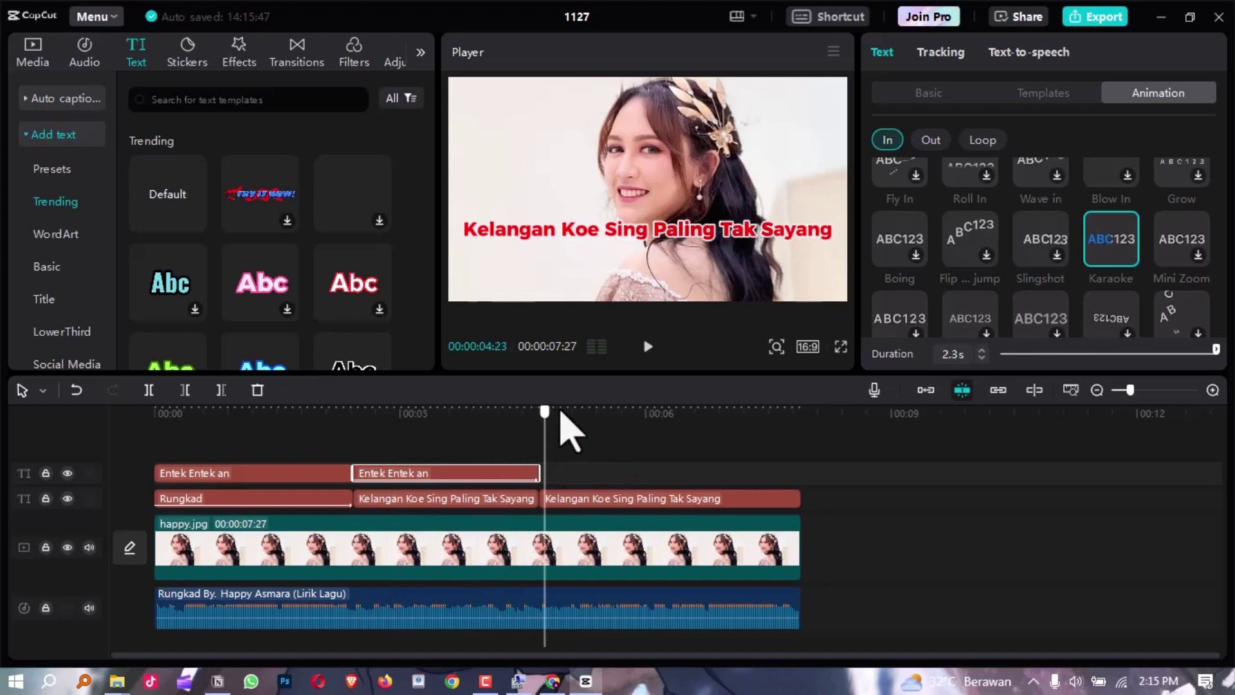
click(637, 509)
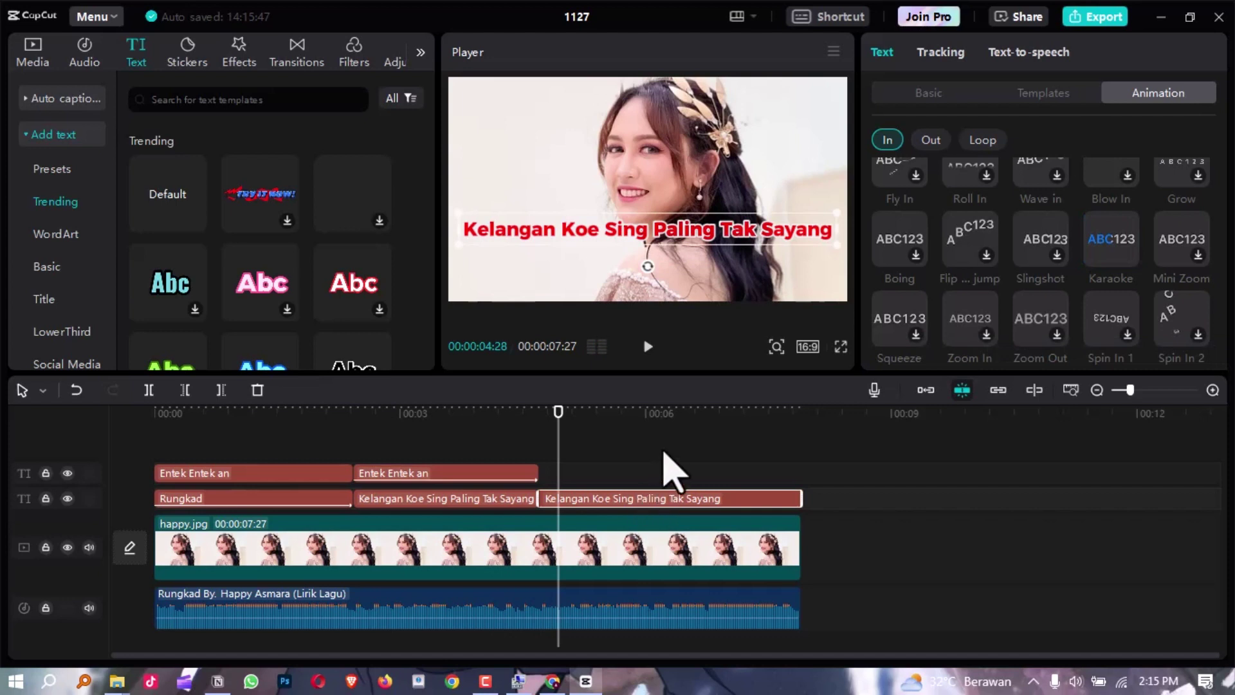
click(1125, 264)
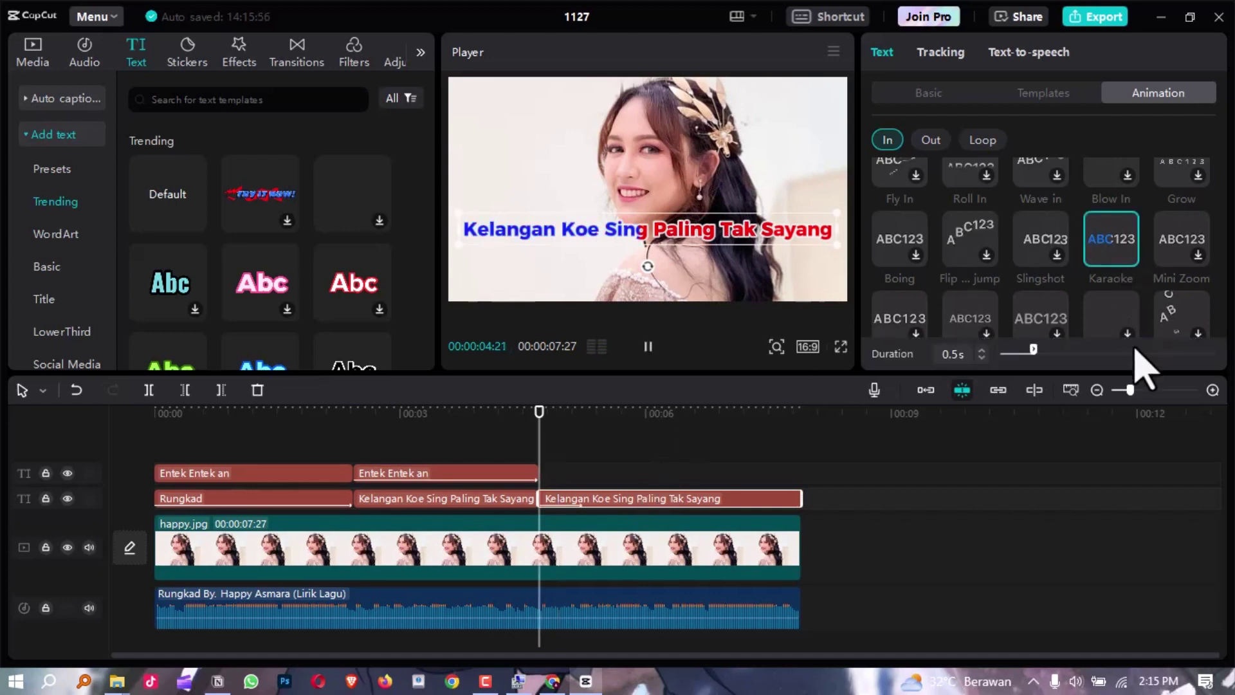
drag(1034, 364, 1232, 373)
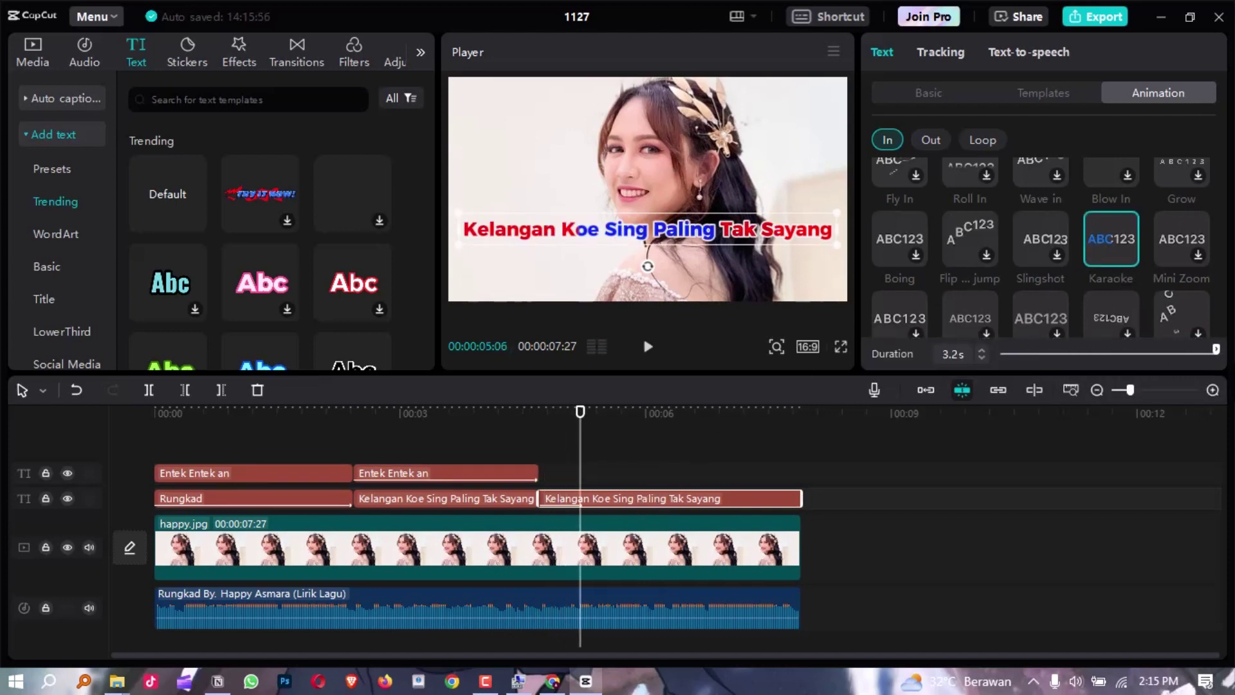
click(672, 451)
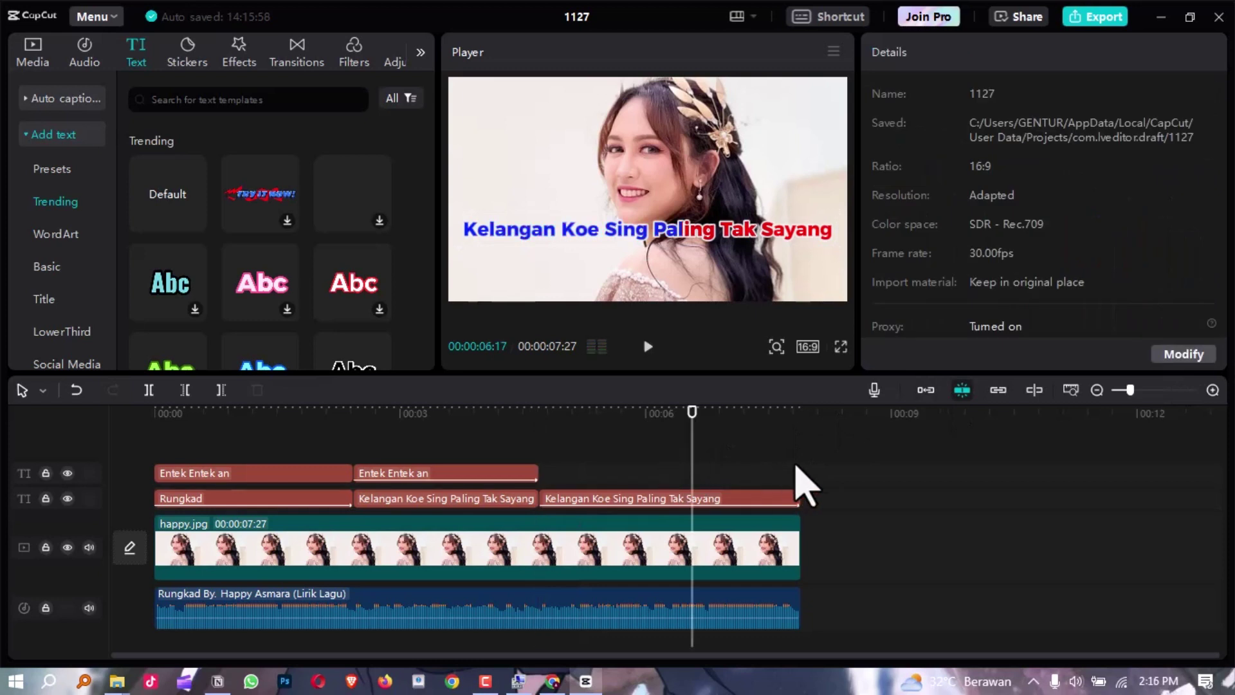
scroll(843, 508, down, 1)
scroll(827, 528, up, 1)
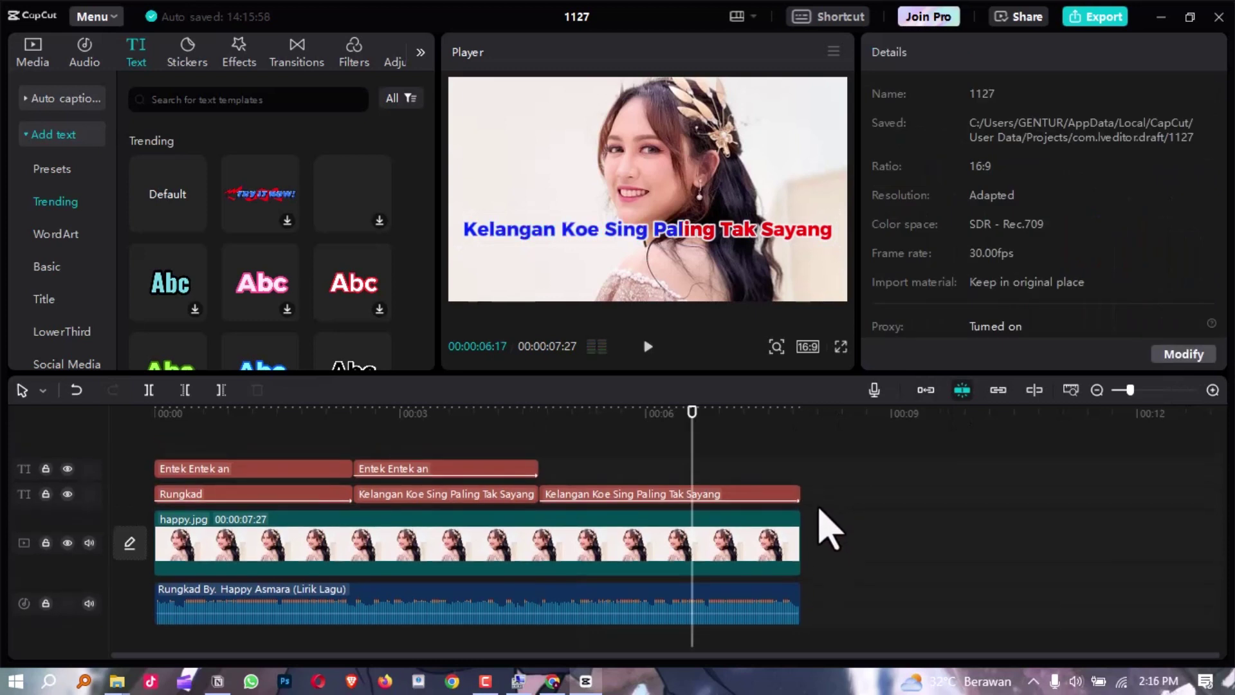
scroll(662, 496, down, 2)
scroll(528, 495, down, 2)
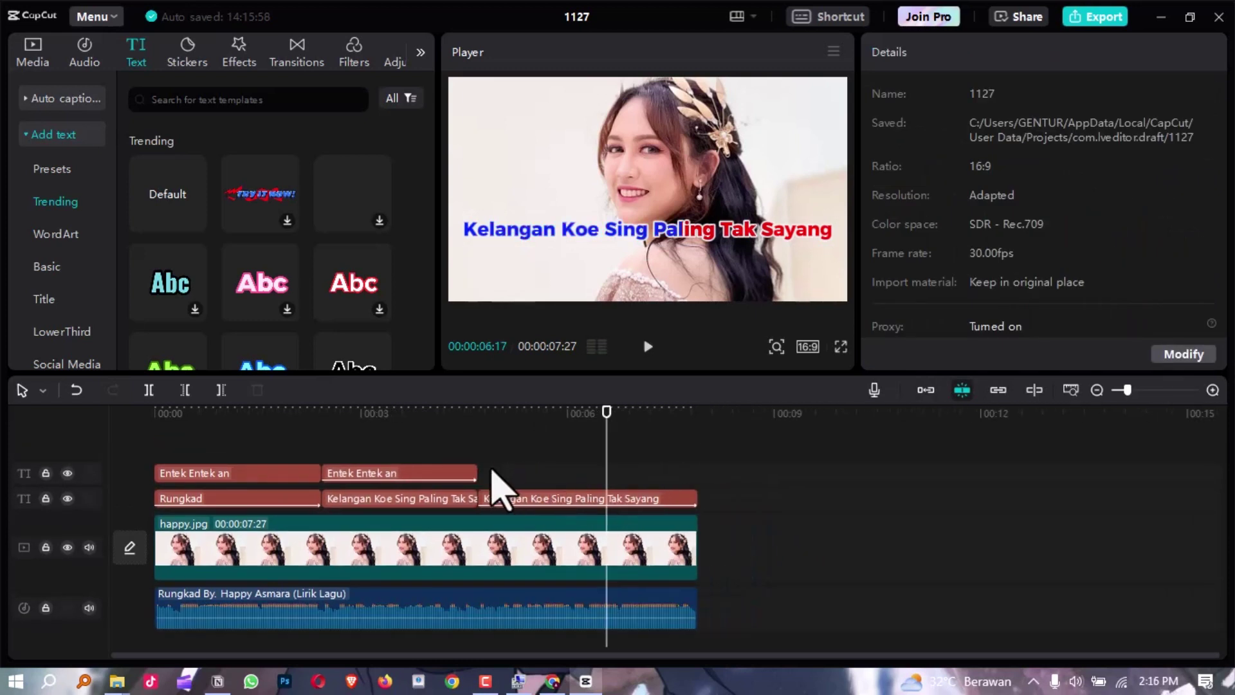
scroll(463, 543, down, 1)
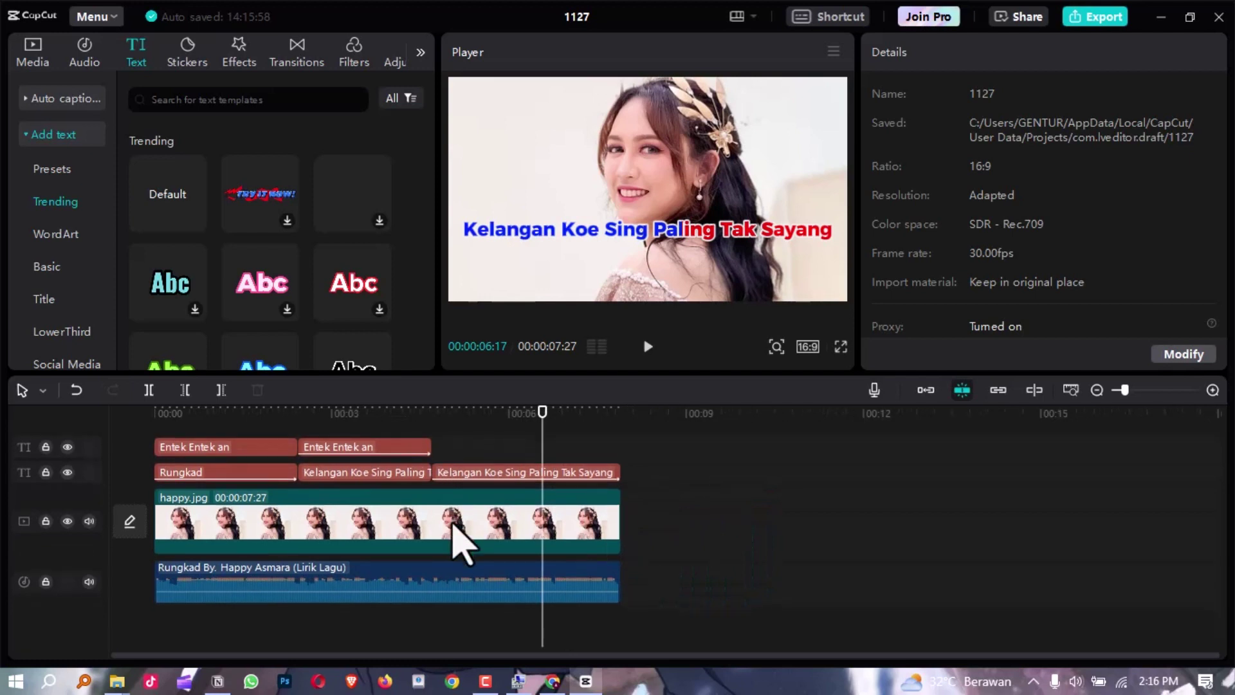
scroll(454, 534, up, 1)
Step: Export the lyric video as a 1080P, 30fps H.264 mp4 and leave the export dialog
drag(221, 415, 77, 460)
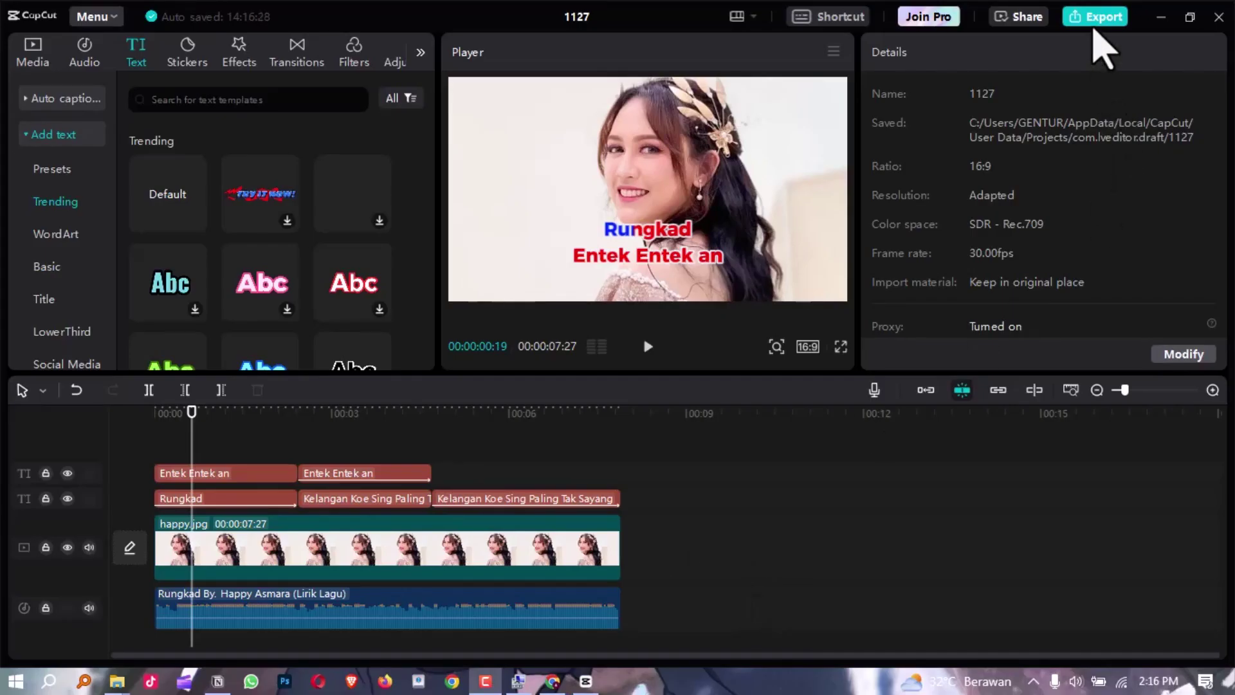
click(1094, 25)
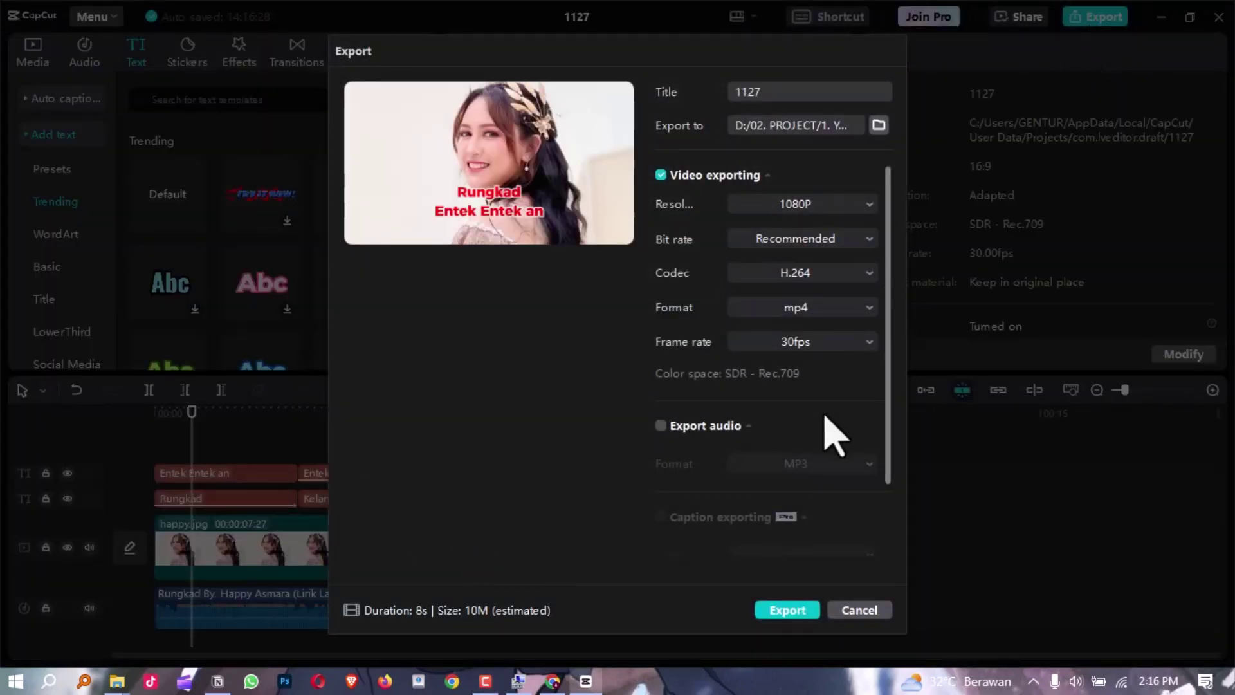
drag(772, 92, 731, 90)
click(796, 610)
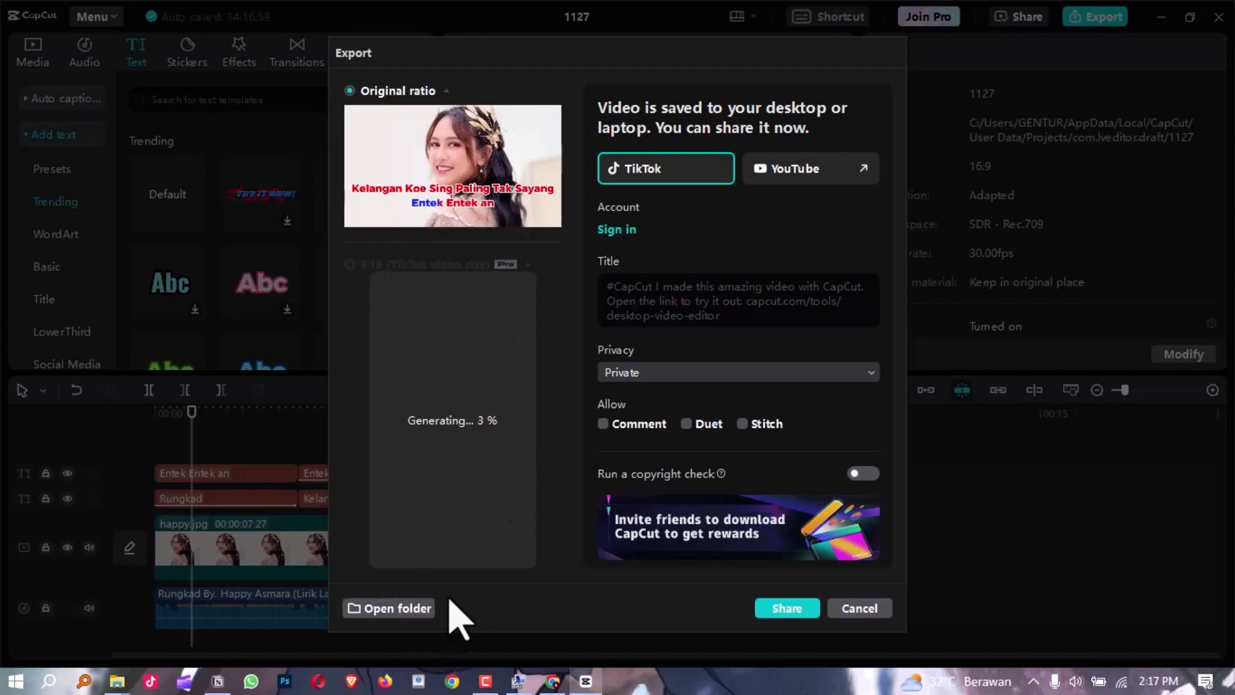
key(Escape)
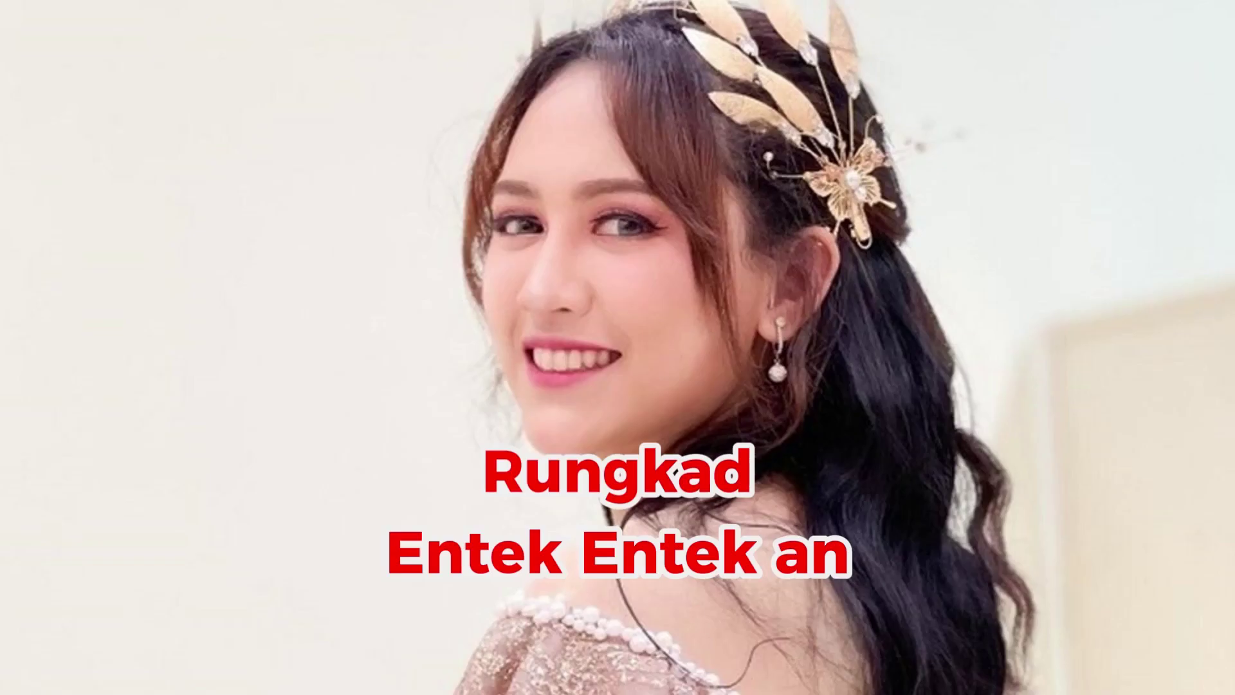